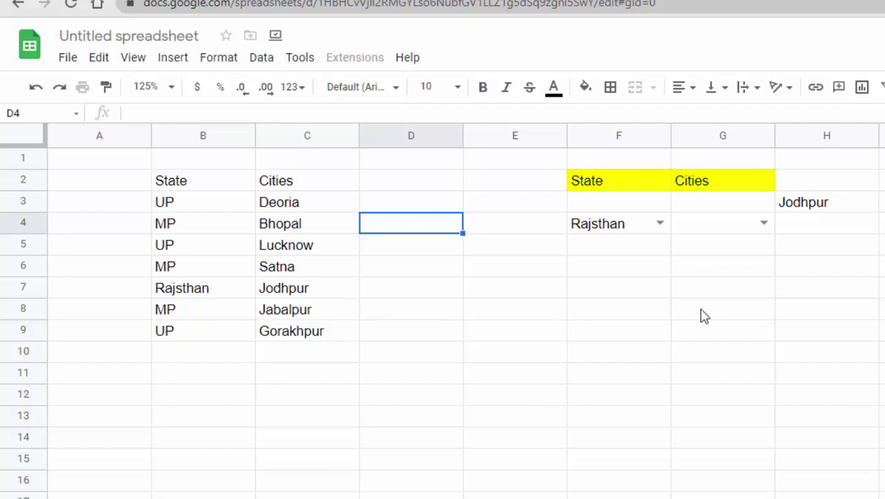
- View the Rajsthan city choices, then switch the state to UP and view its cities
{"action": "left_click", "coordinate": [459, 309]}
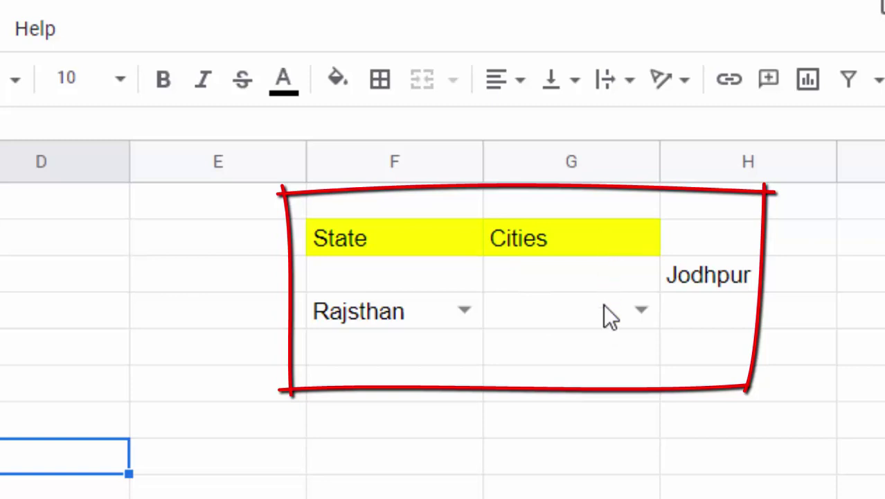
{"action": "left_click", "coordinate": [628, 314]}
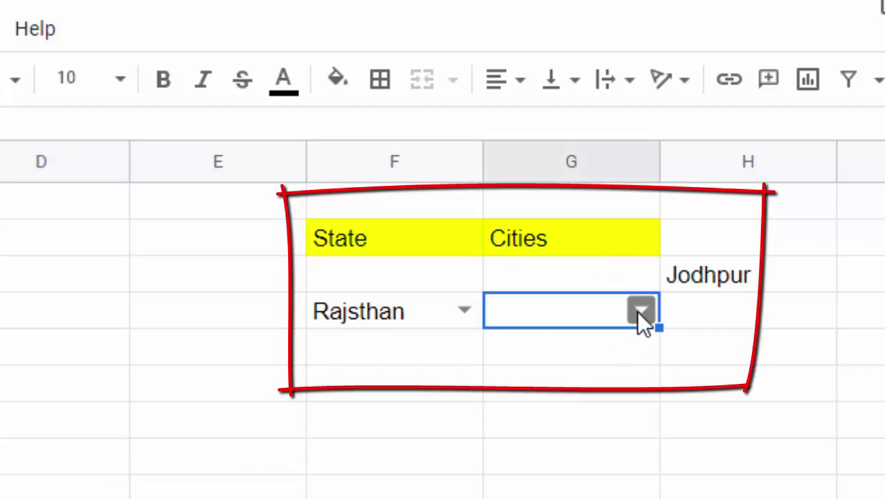
{"action": "left_click", "coordinate": [639, 310]}
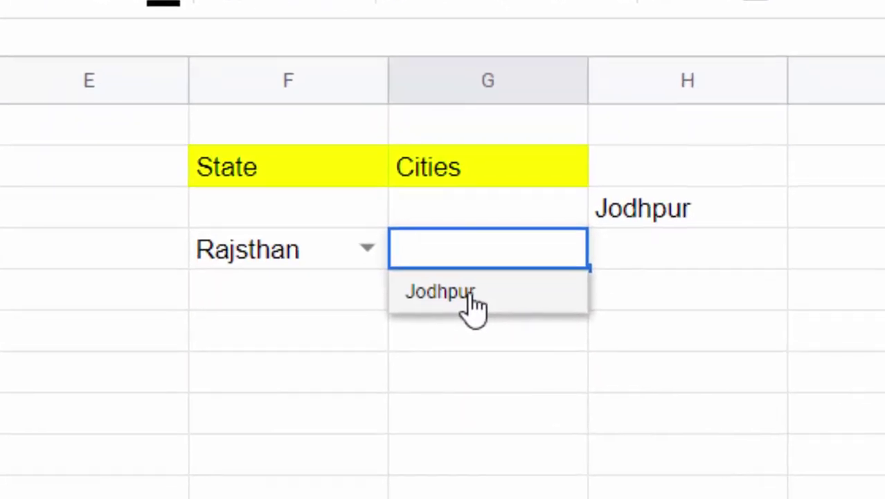
{"action": "left_click", "coordinate": [367, 247]}
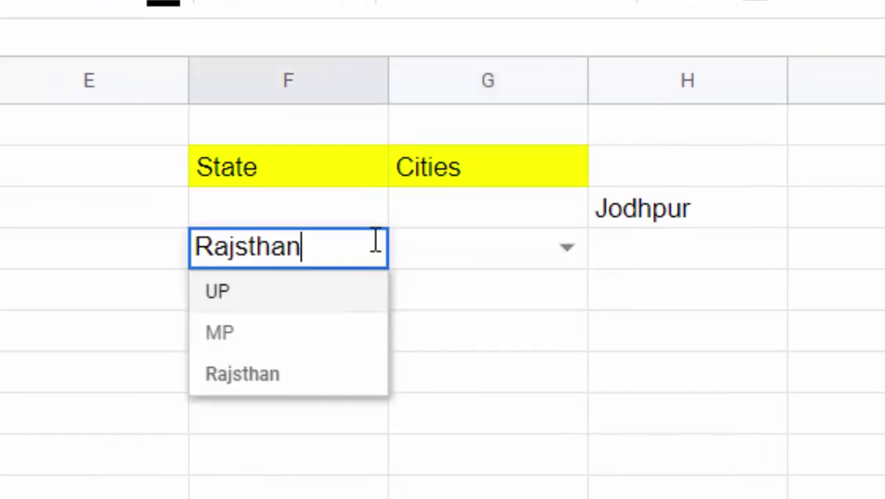
{"action": "left_click", "coordinate": [310, 292]}
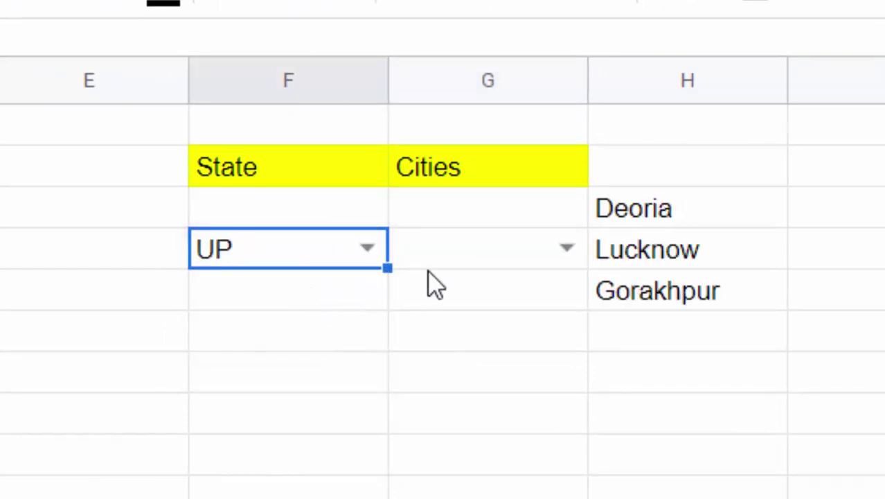
{"action": "left_click", "coordinate": [575, 249]}
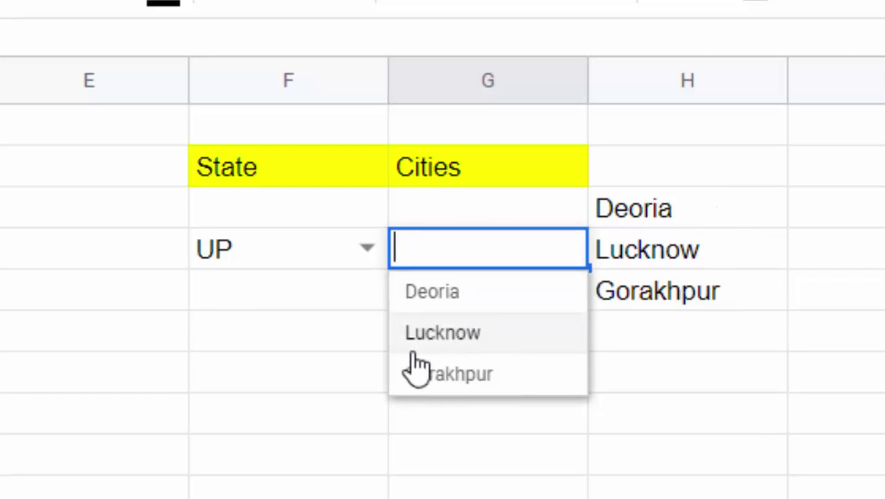
{"action": "left_click", "coordinate": [329, 359]}
- Switch the state to MP and browse its city choices: Bhopal, Satna and Jabalpur
{"action": "left_click", "coordinate": [367, 248]}
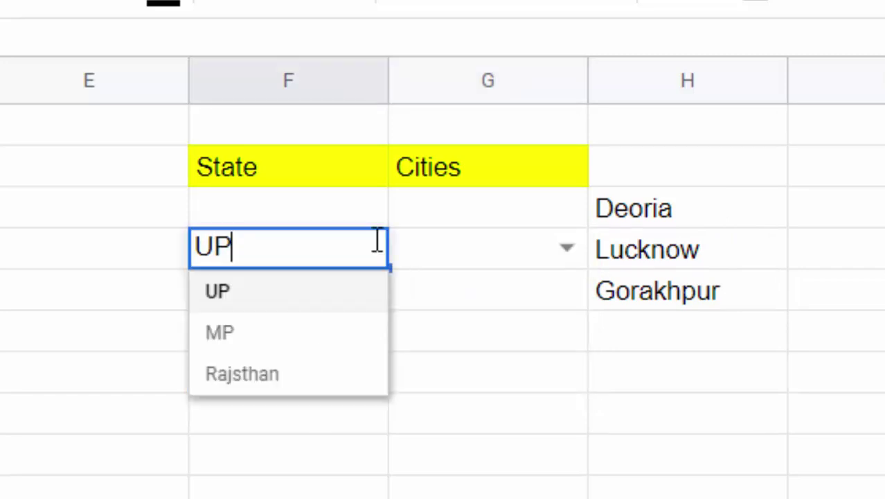
{"action": "left_click", "coordinate": [277, 336]}
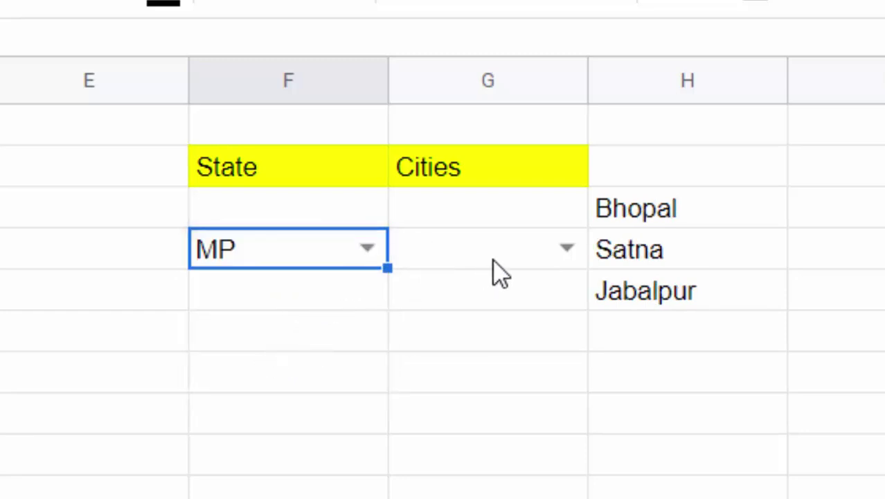
{"action": "left_click", "coordinate": [579, 255]}
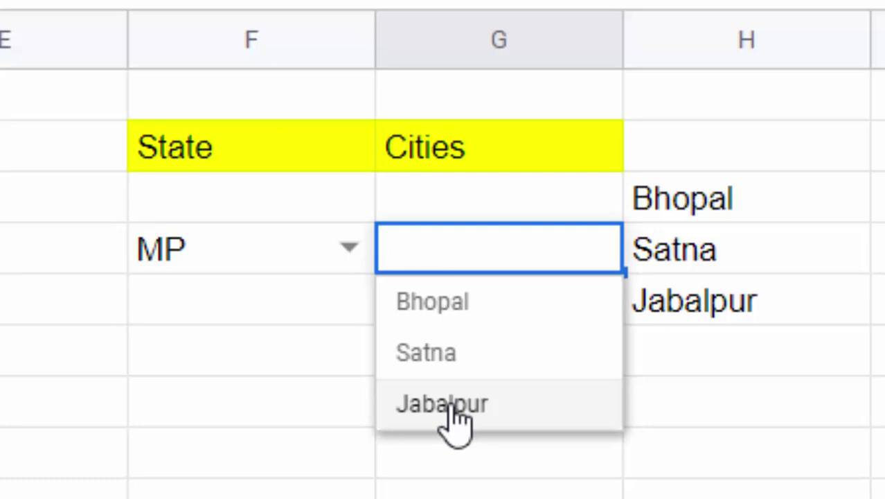
{"action": "key", "text": "Up"}
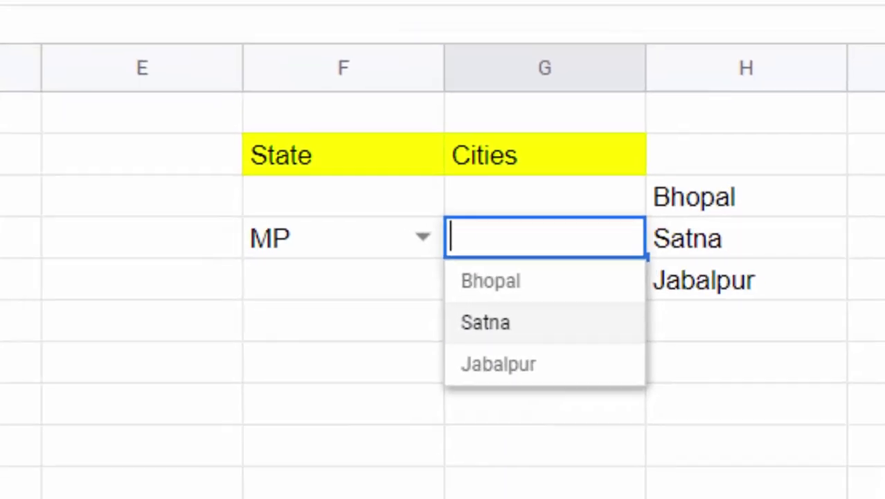
- Copy the State/Cities table B2:C9 and paste it at B3 on a new sheet
{"action": "left_click", "coordinate": [171, 177]}
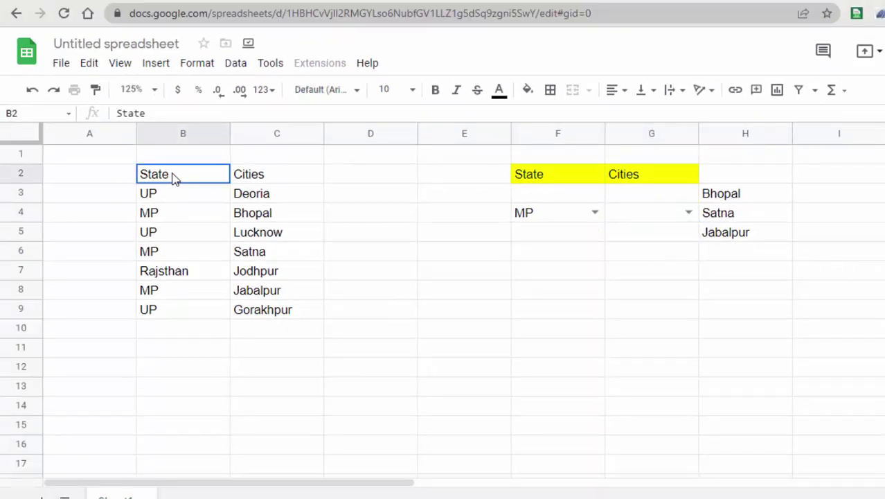
{"action": "mouse_move", "coordinate": [173, 178]}
{"action": "left_mouse_down"}
{"action": "mouse_move", "coordinate": [274, 343]}
{"action": "mouse_move", "coordinate": [244, 312]}
{"action": "left_mouse_up"}
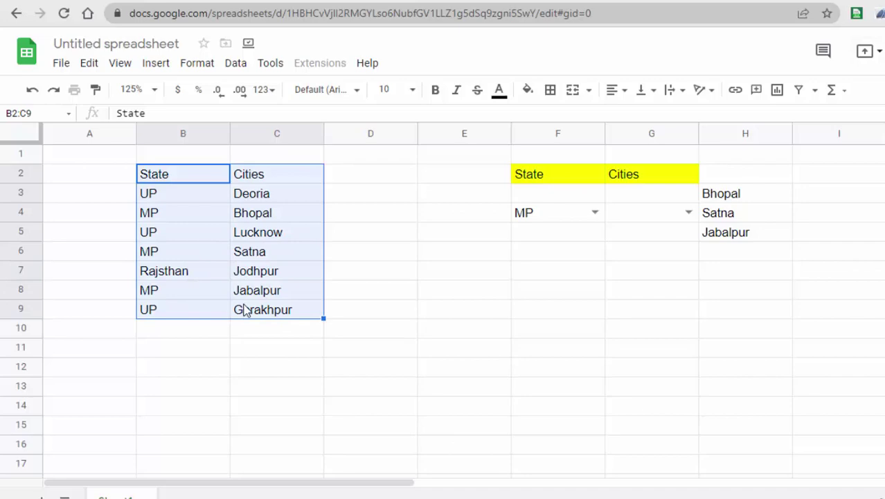
{"action": "key", "text": "ctrl+c"}
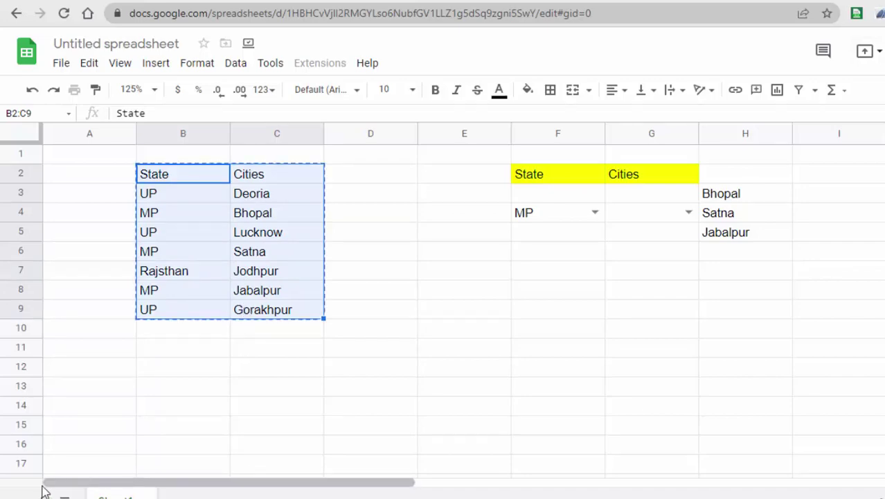
{"action": "left_click", "coordinate": [40, 496]}
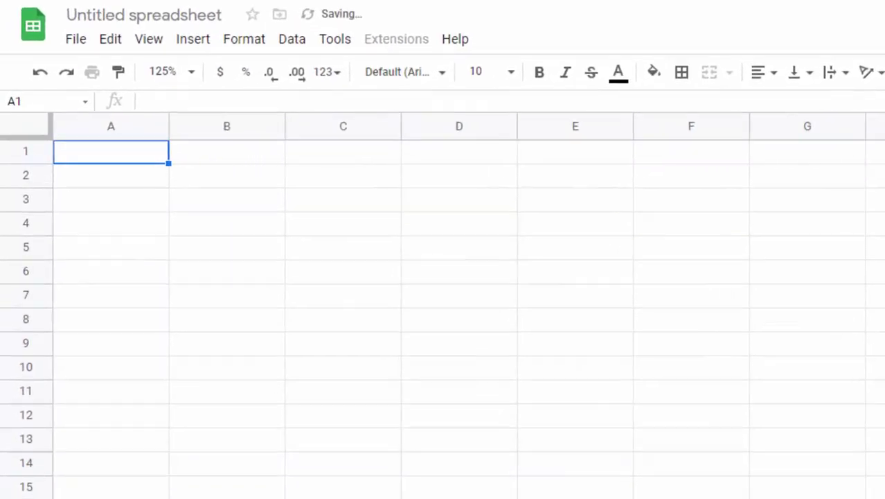
{"action": "left_click", "coordinate": [286, 220]}
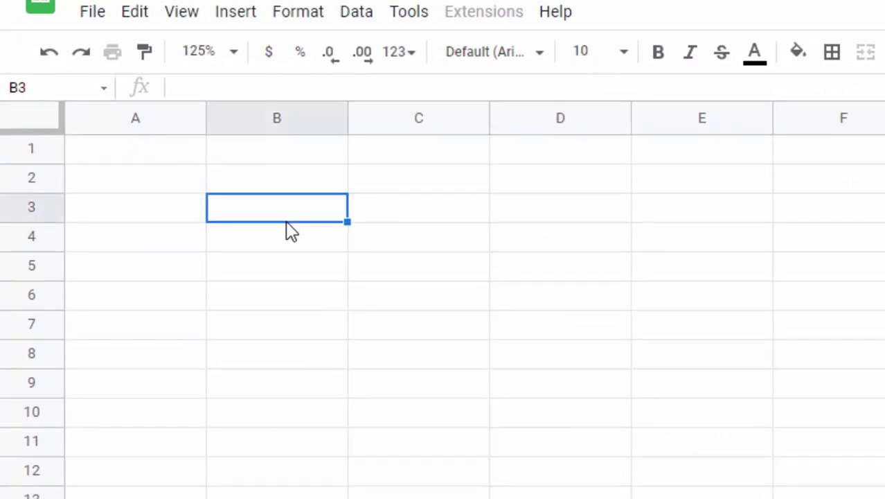
{"action": "key", "text": "ctrl+v"}
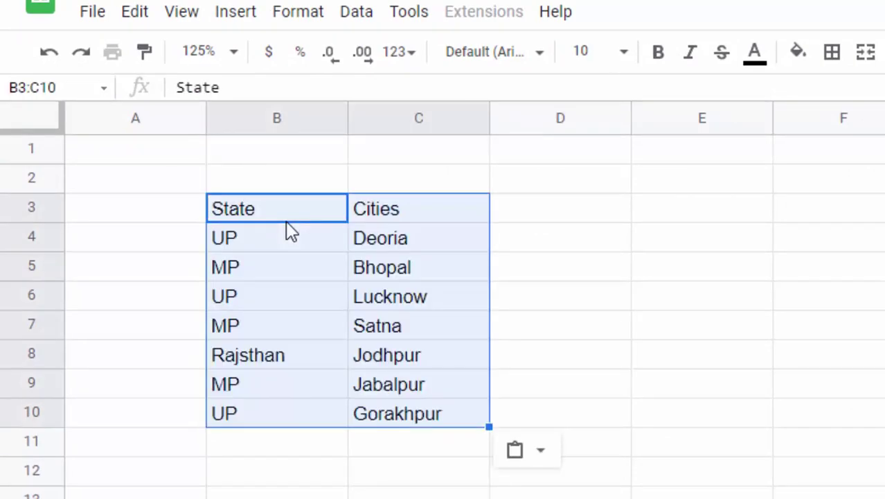
{"action": "left_click", "coordinate": [678, 296]}
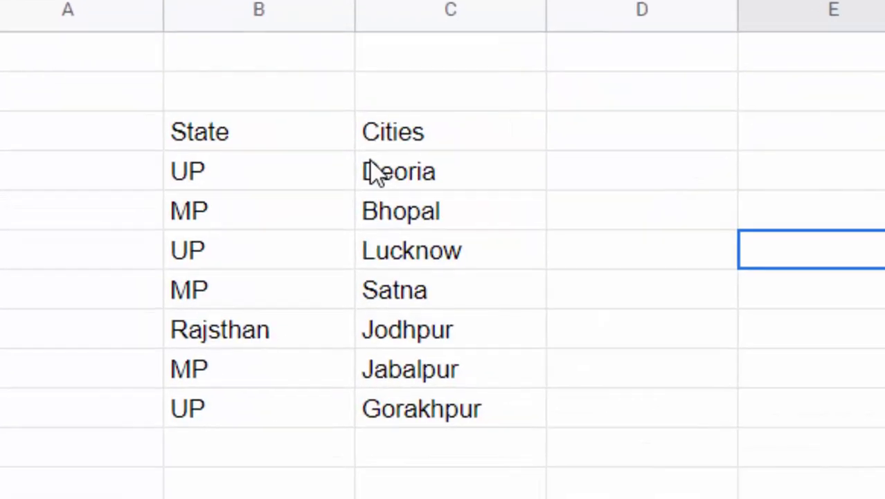
- Fill the State and Cities header cells yellow
{"action": "left_click", "coordinate": [309, 133]}
{"action": "left_click", "coordinate": [400, 130], "text": "shift"}
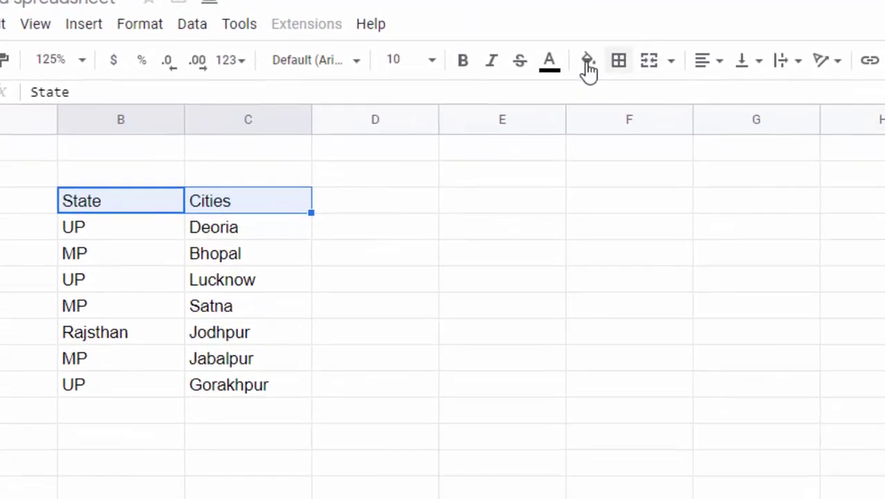
{"action": "left_click", "coordinate": [602, 91]}
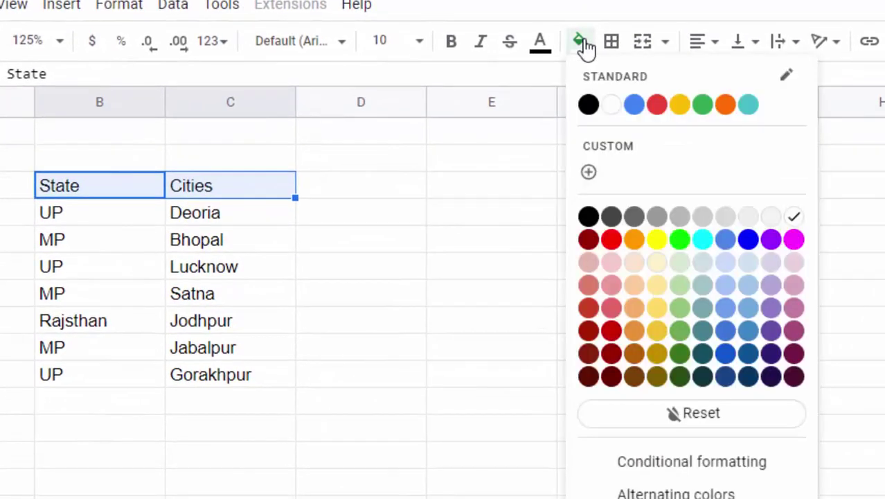
{"action": "left_click", "coordinate": [658, 239]}
{"action": "left_click", "coordinate": [535, 303]}
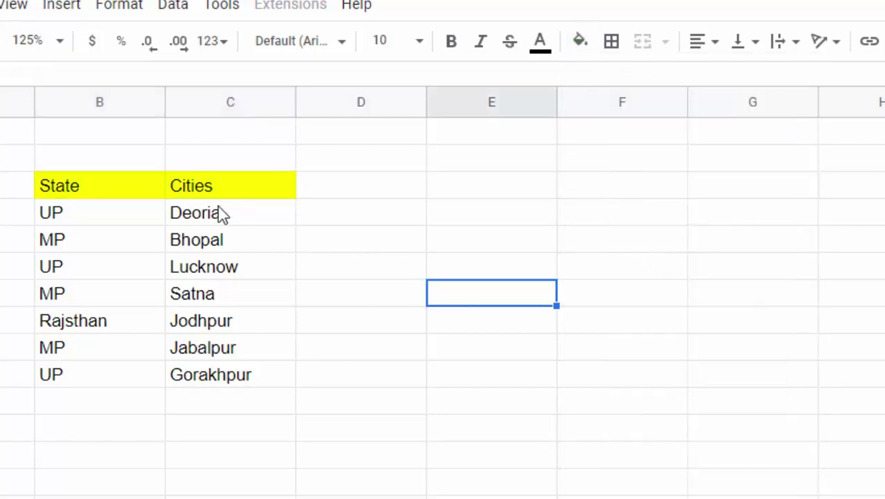
{"action": "left_click", "coordinate": [466, 215]}
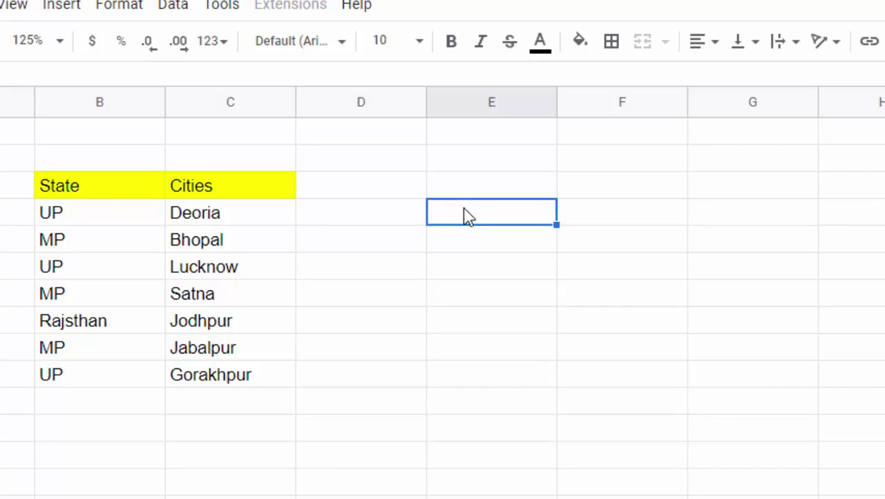
- Give E4 a data validation rule: list from range B4:B, with Reject input
{"action": "left_click", "coordinate": [219, 30]}
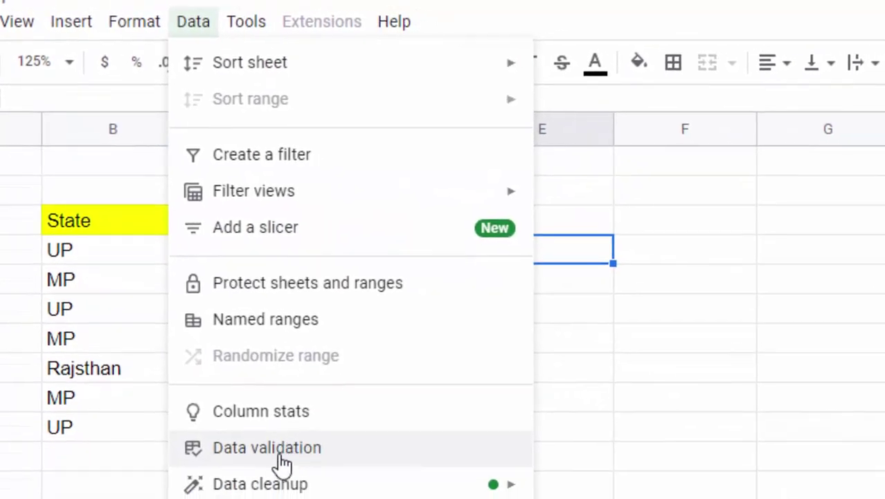
{"action": "left_click", "coordinate": [282, 458]}
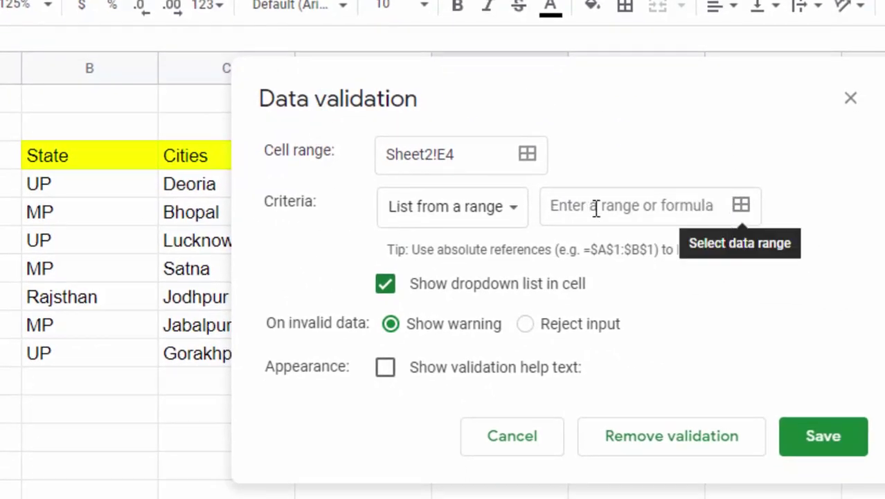
{"action": "left_click", "coordinate": [748, 209]}
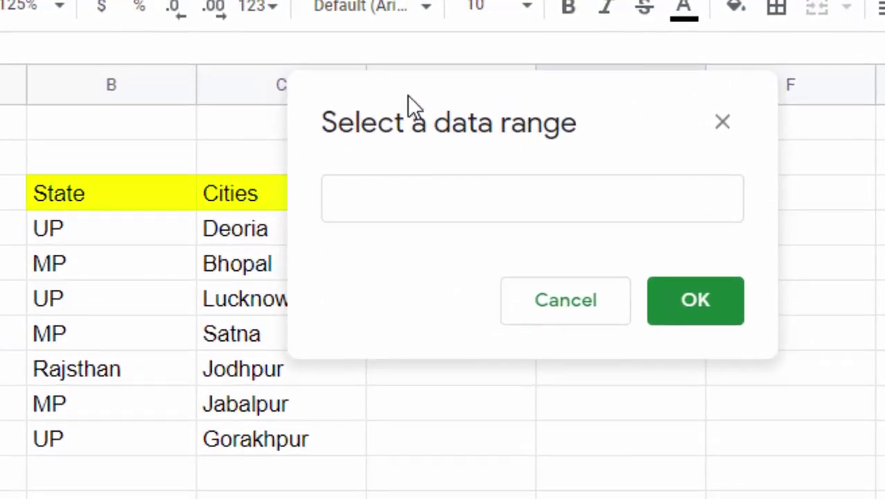
{"action": "left_click_drag", "start_coordinate": [407, 95], "coordinate": [620, 110]}
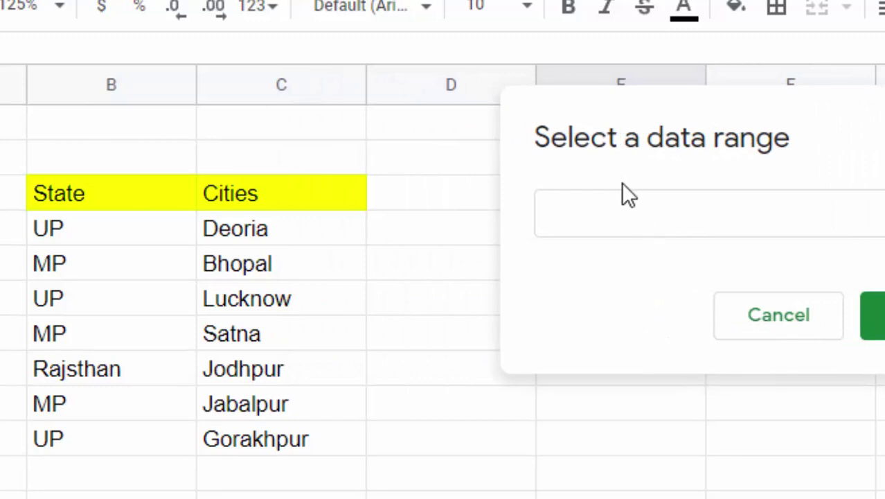
{"action": "left_click", "coordinate": [633, 216]}
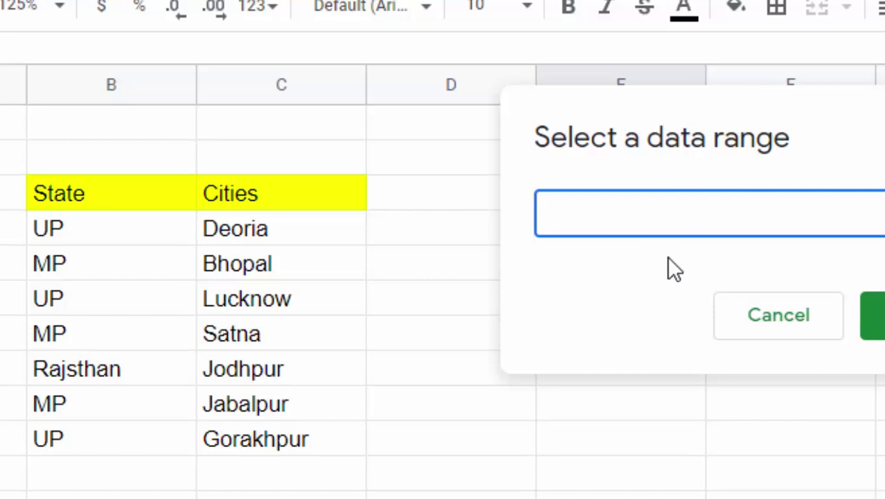
{"action": "left_click", "coordinate": [68, 232]}
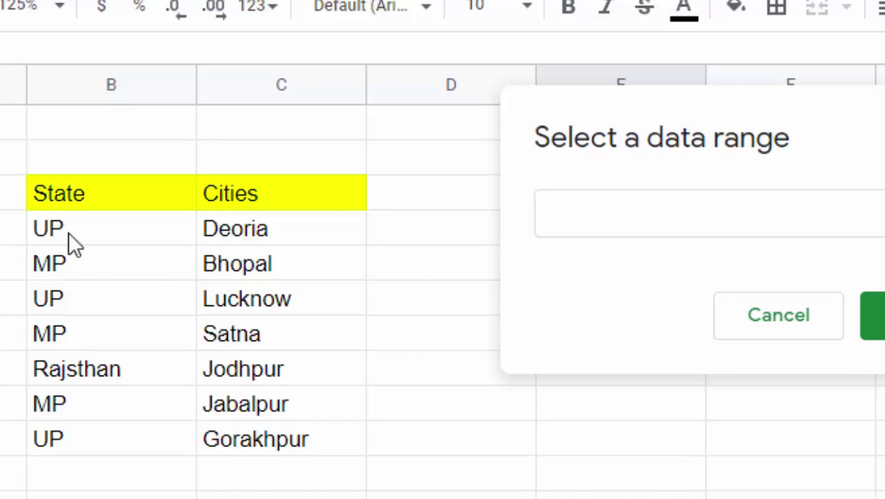
{"action": "left_click", "coordinate": [597, 211]}
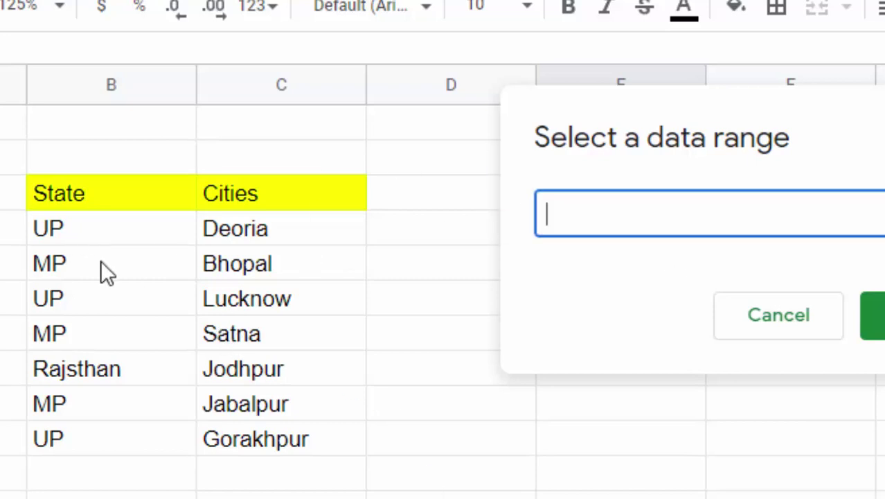
{"action": "left_click_drag", "start_coordinate": [69, 225], "coordinate": [70, 258]}
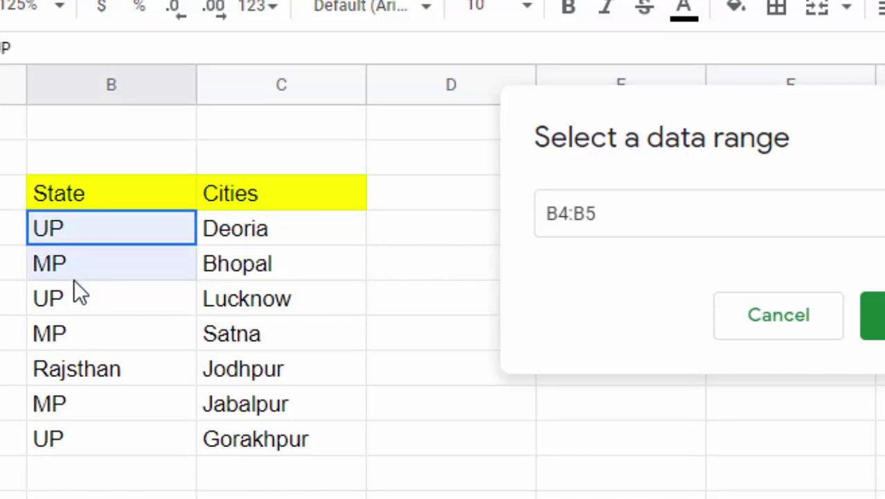
{"action": "left_click_drag", "start_coordinate": [74, 281], "coordinate": [75, 283]}
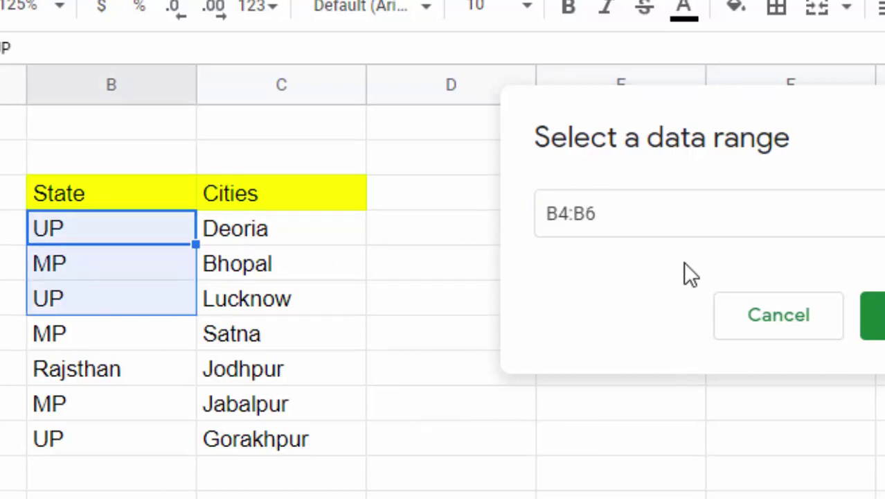
{"action": "left_click", "coordinate": [627, 219]}
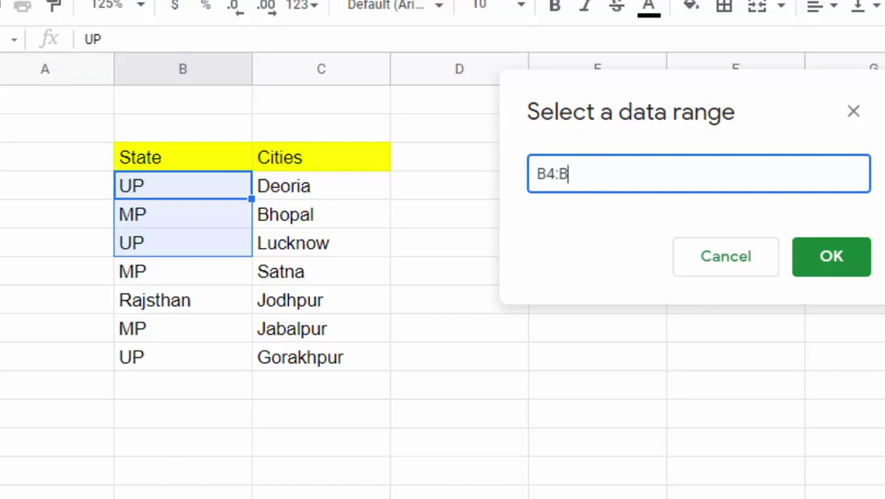
{"action": "left_click", "coordinate": [838, 250]}
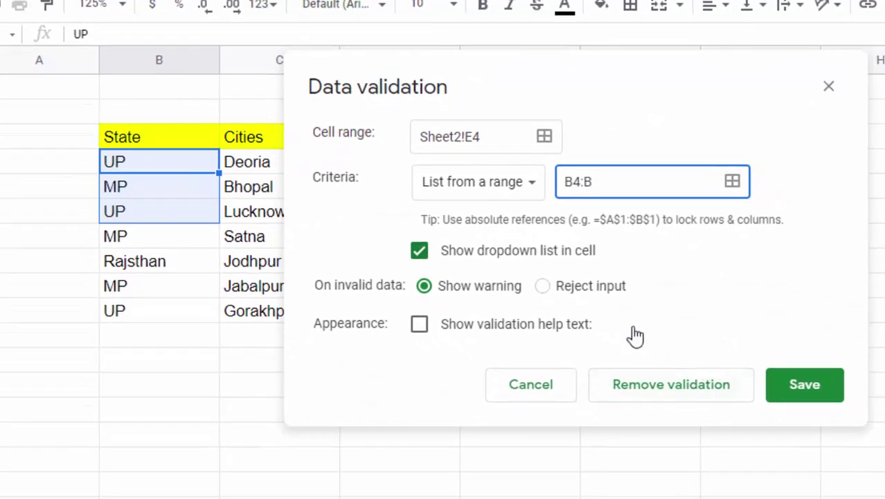
{"action": "left_click", "coordinate": [588, 286]}
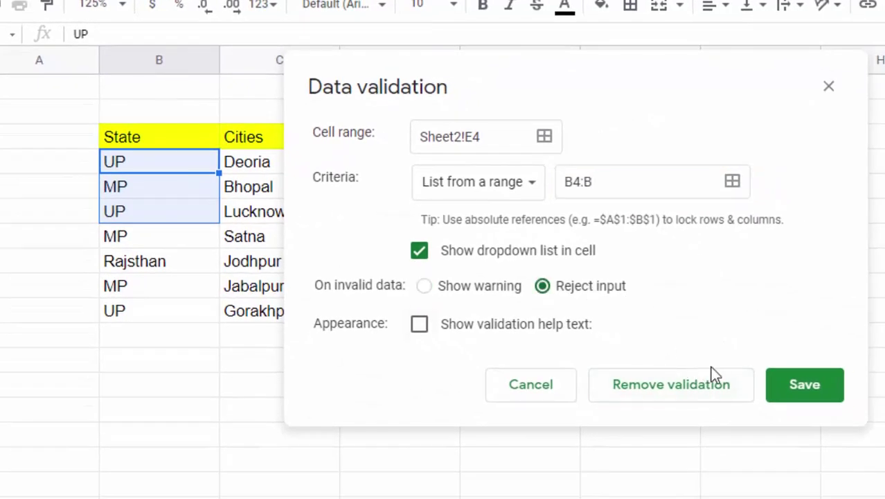
{"action": "left_click", "coordinate": [789, 384]}
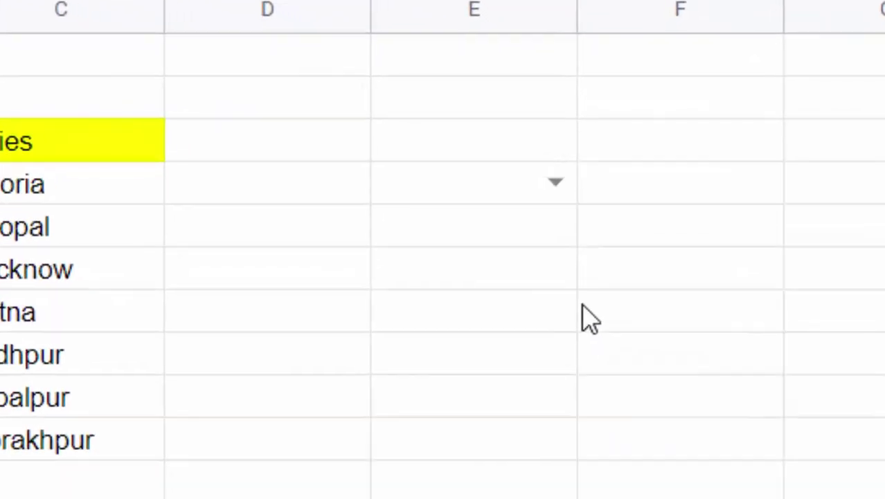
- Pick UP, then MP, in the E4 state dropdown, leaving MP selected
{"action": "left_click", "coordinate": [549, 188]}
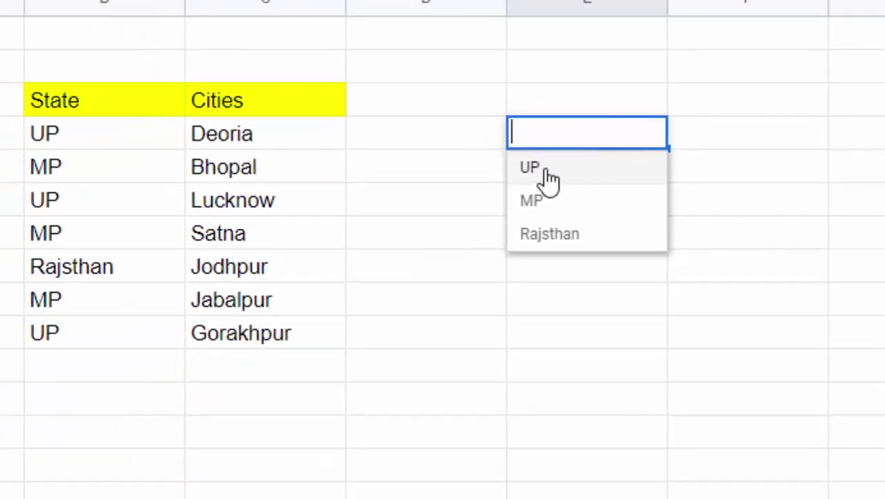
{"action": "left_click", "coordinate": [548, 175]}
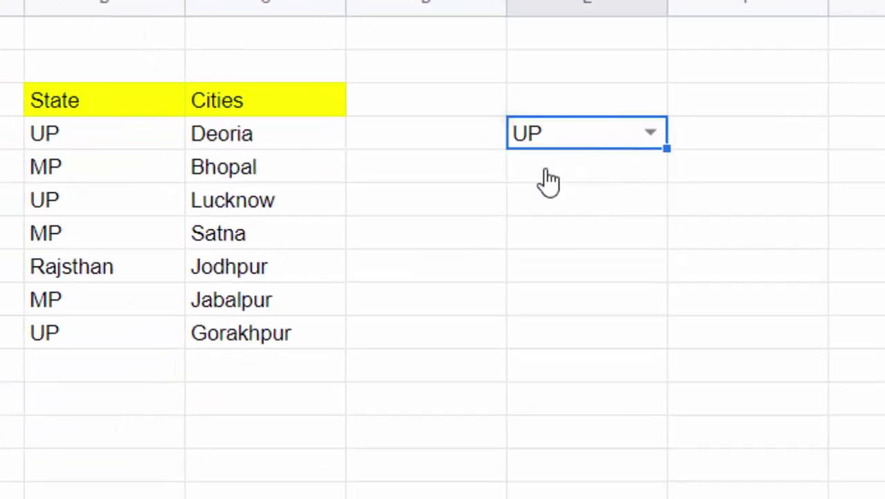
{"action": "left_click", "coordinate": [649, 135]}
{"action": "left_click", "coordinate": [580, 201]}
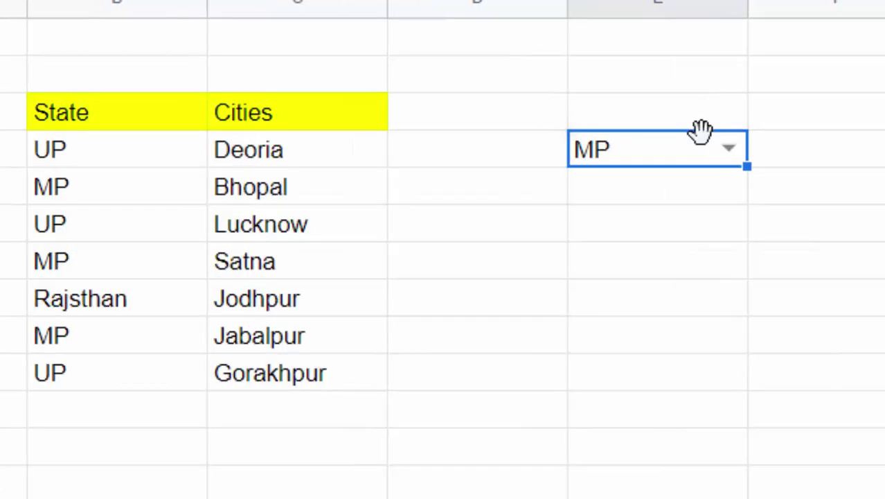
{"action": "left_click", "coordinate": [735, 149]}
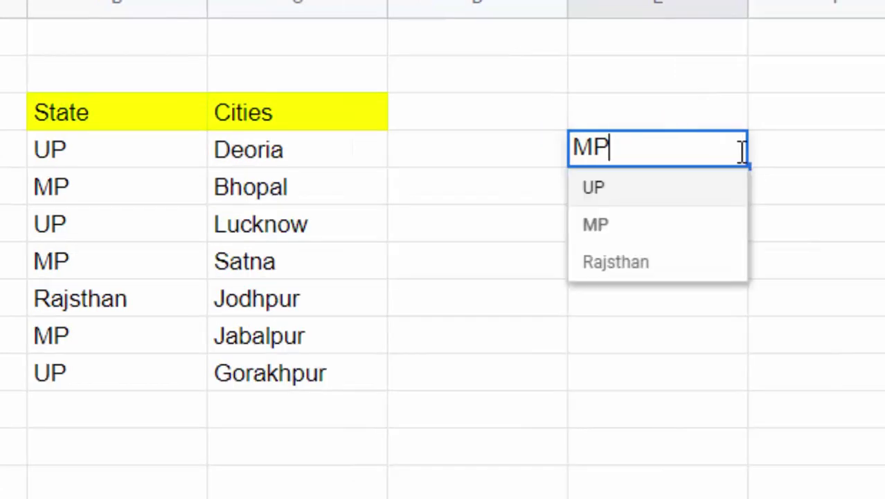
{"action": "left_click", "coordinate": [808, 146]}
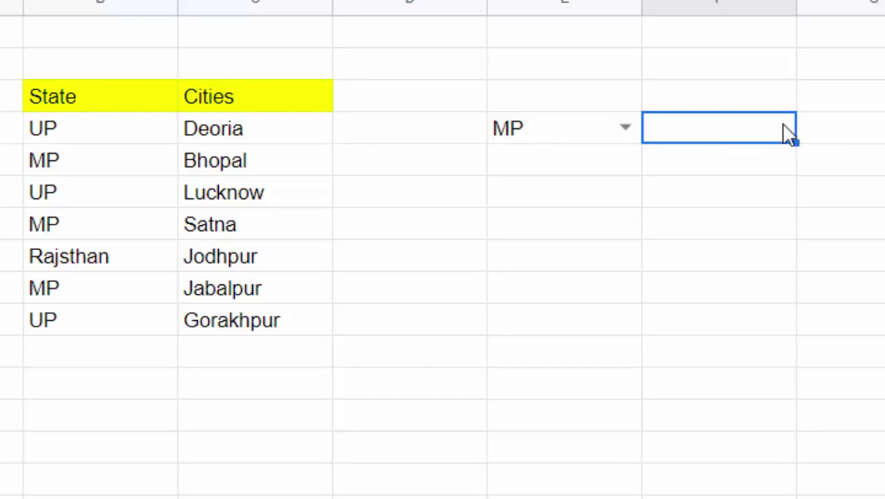
- Start typing =filter( into cell D4
{"action": "left_click", "coordinate": [387, 102]}
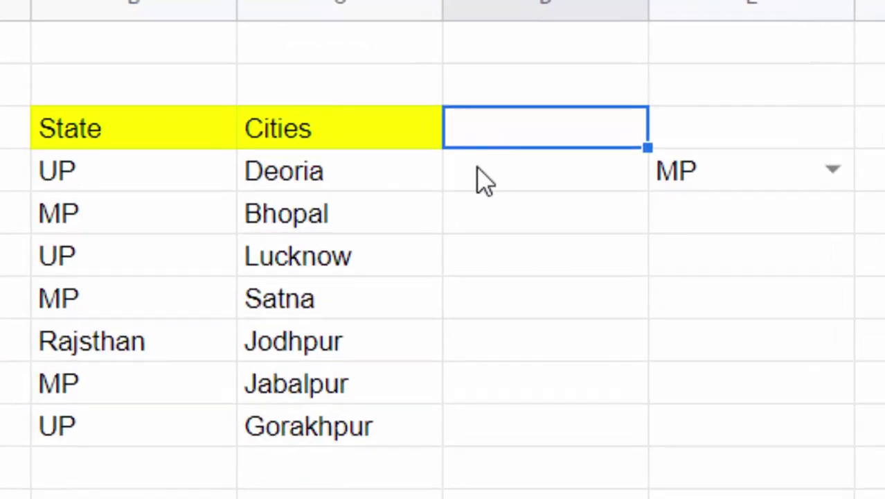
{"action": "left_click", "coordinate": [358, 125]}
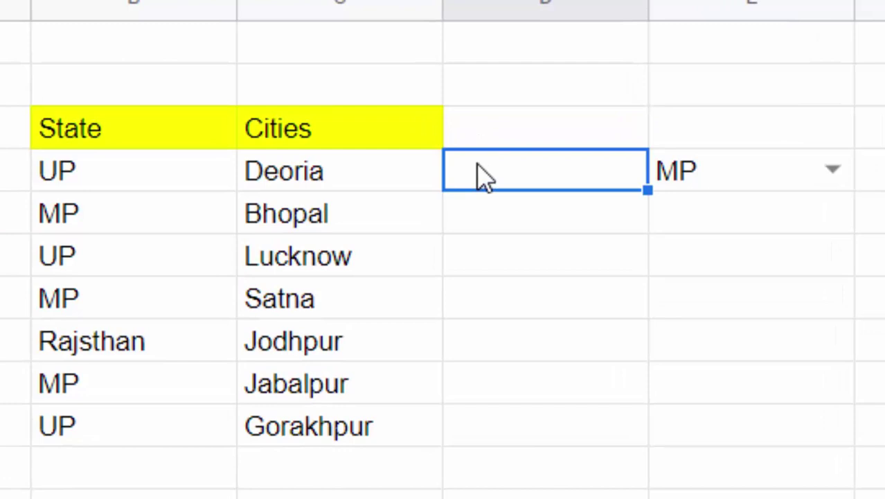
{"action": "type", "text": "=fil"}
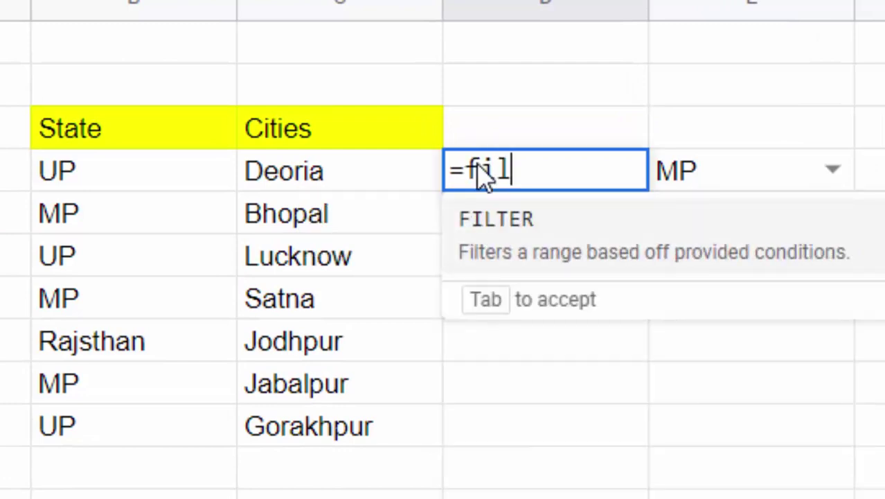
{"action": "type", "text": "ter("}
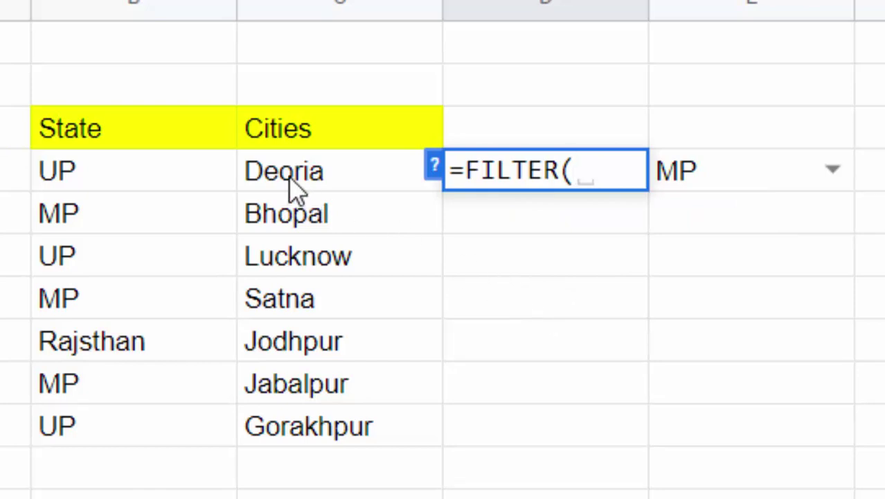
- Complete =FILTER(C4:C,B4:B=E4) in D4, listing Bhopal, Satna and Jabalpur for MP
{"action": "left_click_drag", "start_coordinate": [291, 189], "coordinate": [301, 267]}
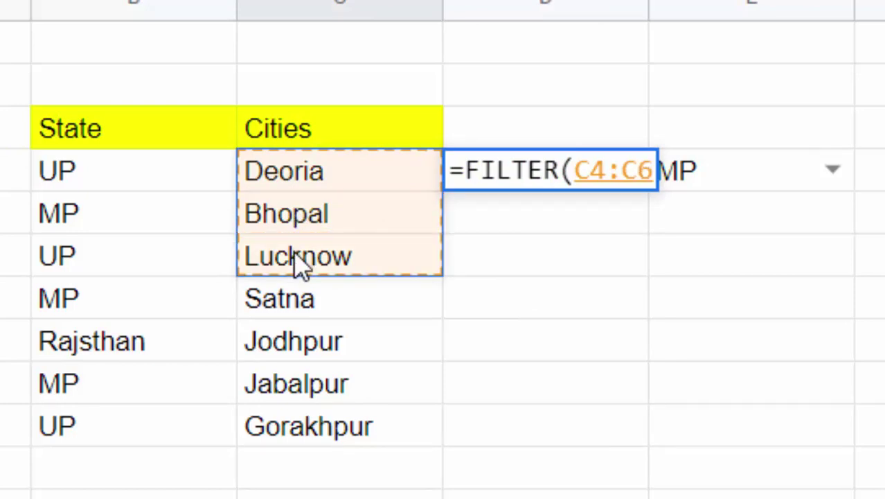
{"action": "key", "text": "BackSpace"}
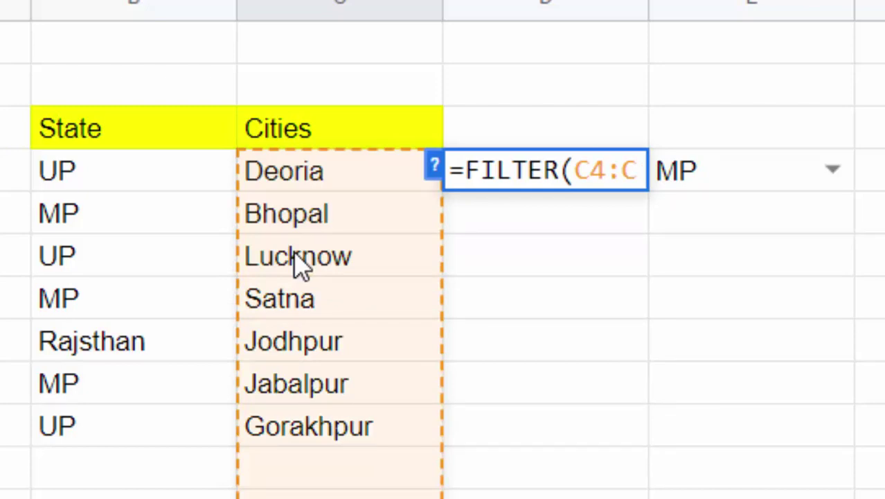
{"action": "type", "text": ","}
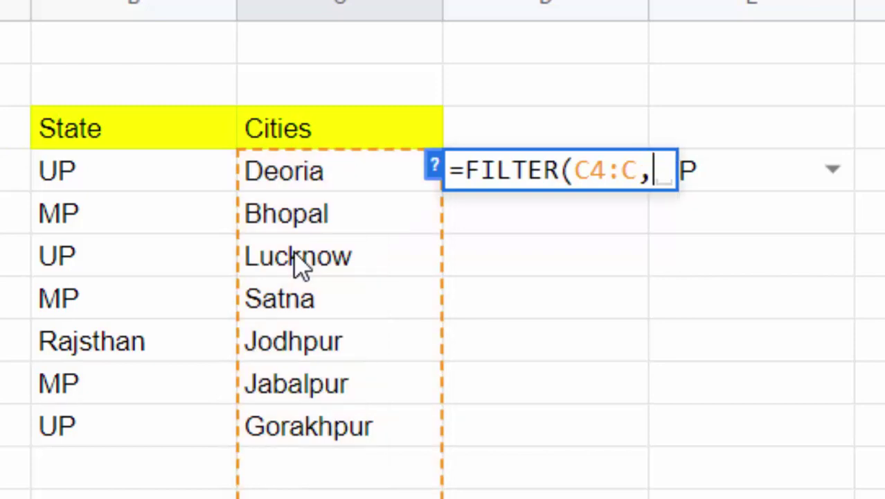
{"action": "left_click_drag", "start_coordinate": [119, 184], "coordinate": [131, 286]}
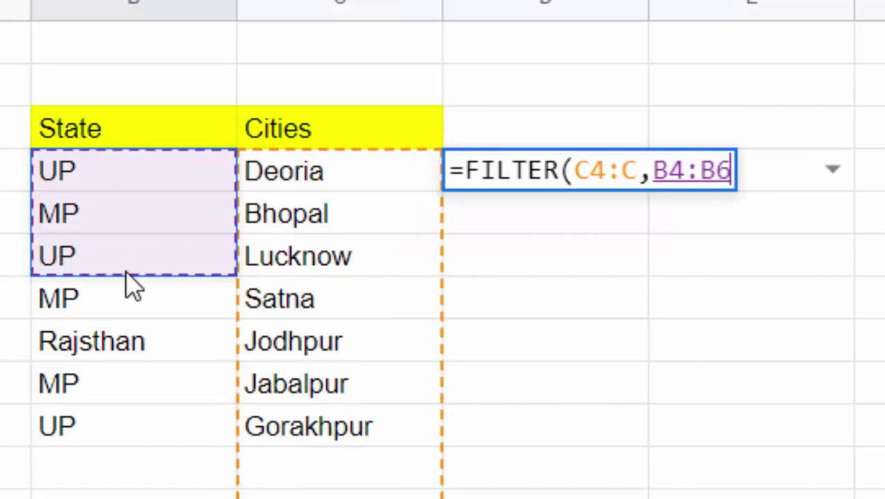
{"action": "key", "text": "BackSpace"}
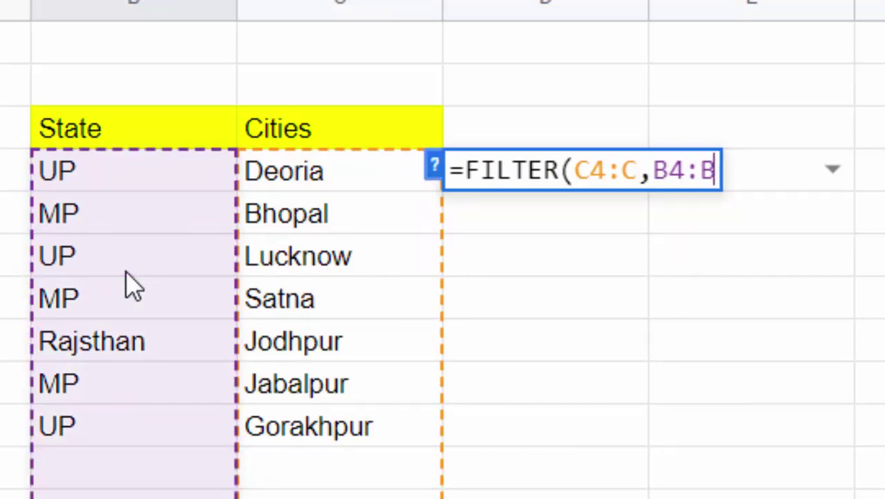
{"action": "type", "text": "="}
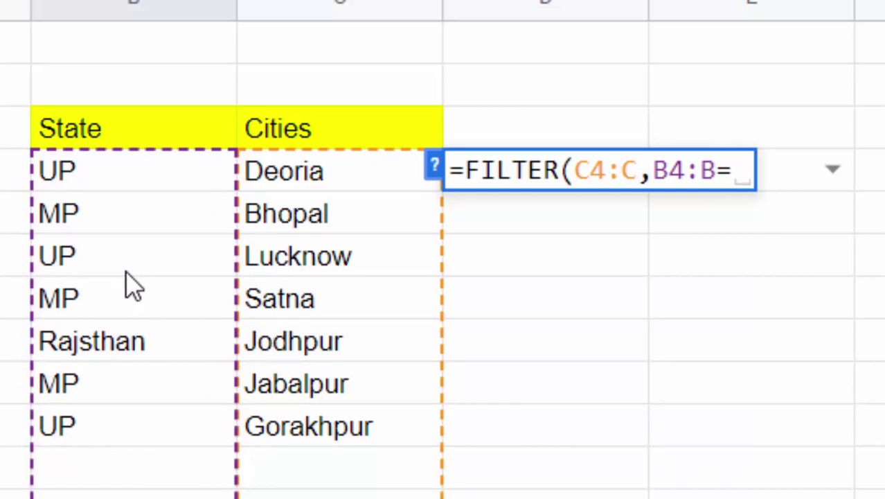
{"action": "scroll", "coordinate": [132, 287], "scroll_direction": "down", "scroll_amount": 2}
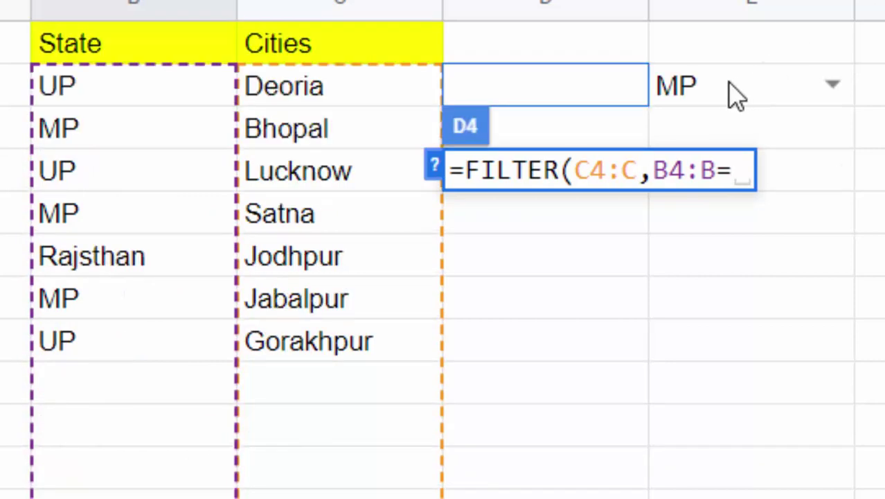
{"action": "left_click", "coordinate": [735, 95]}
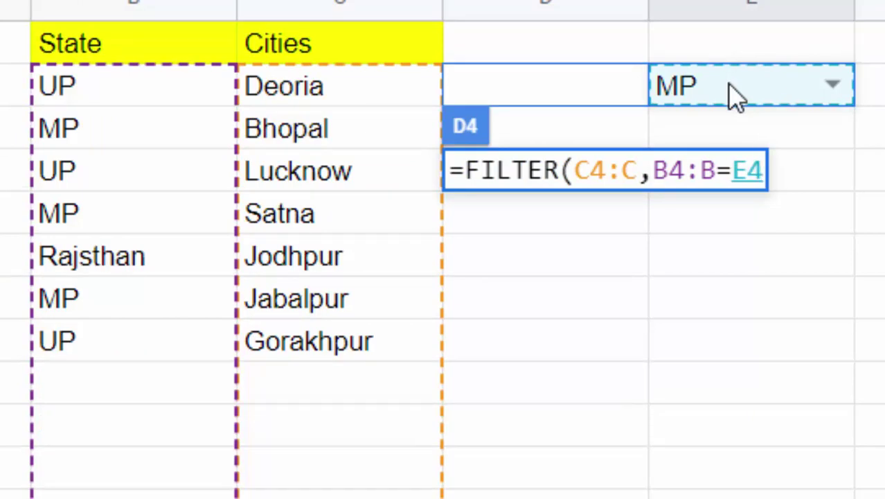
{"action": "type", "text": ")"}
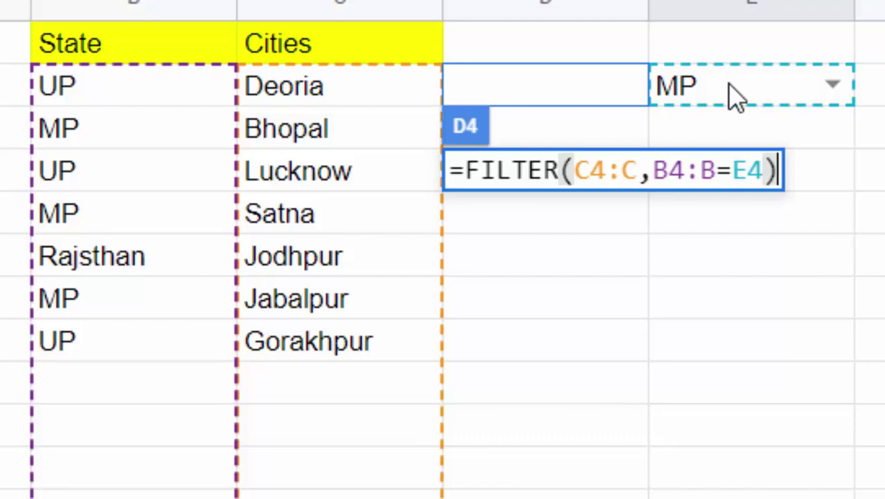
{"action": "key", "text": "Return"}
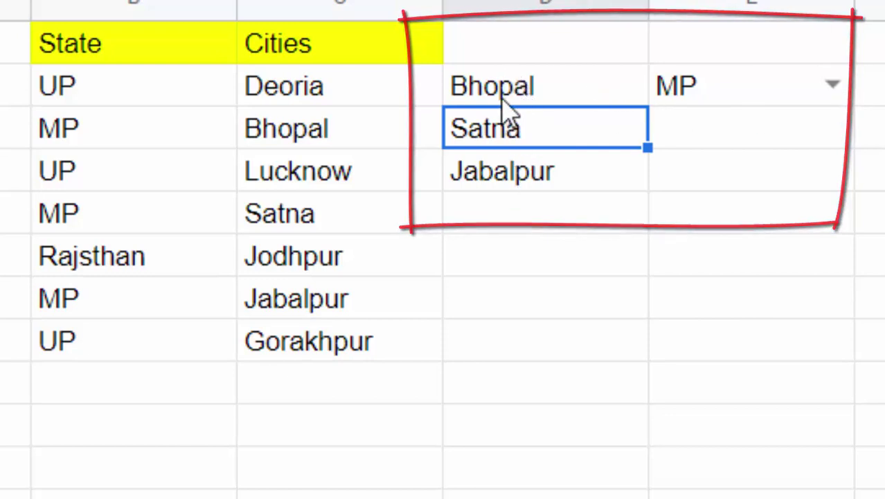
- Switch E4 to UP, to Rajsthan, then back to UP, so column D lists Deoria, Lucknow, Gorakhpur
{"action": "left_click", "coordinate": [833, 83]}
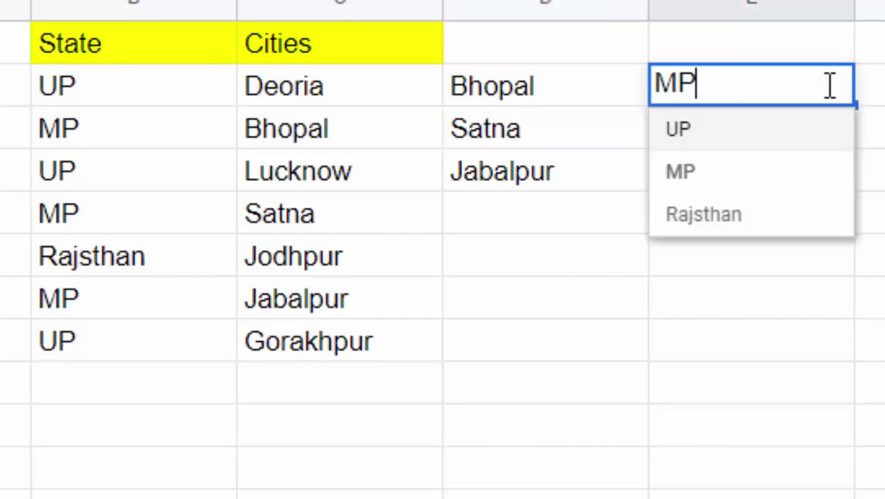
{"action": "left_click", "coordinate": [705, 149]}
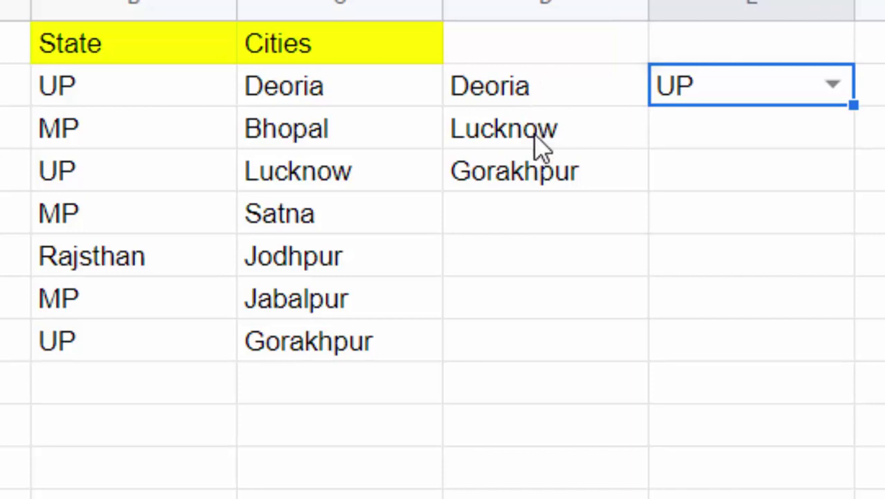
{"action": "left_click", "coordinate": [832, 86]}
{"action": "left_click", "coordinate": [724, 213]}
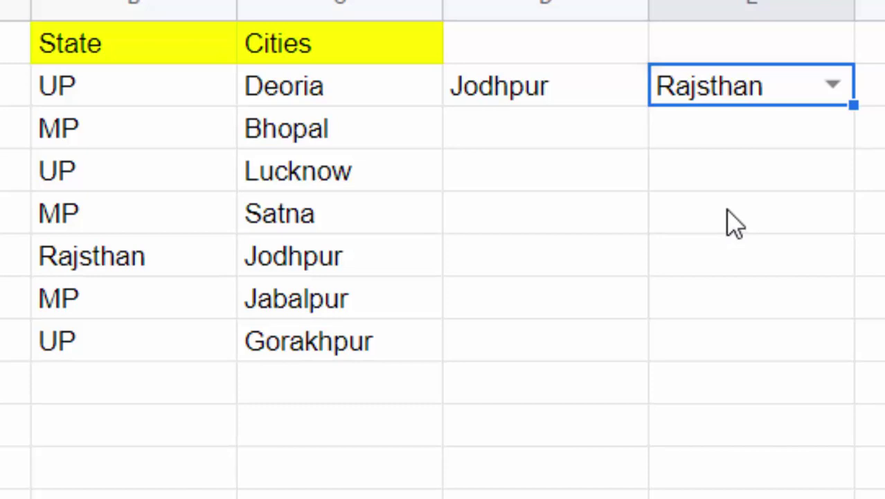
{"action": "left_click", "coordinate": [825, 86]}
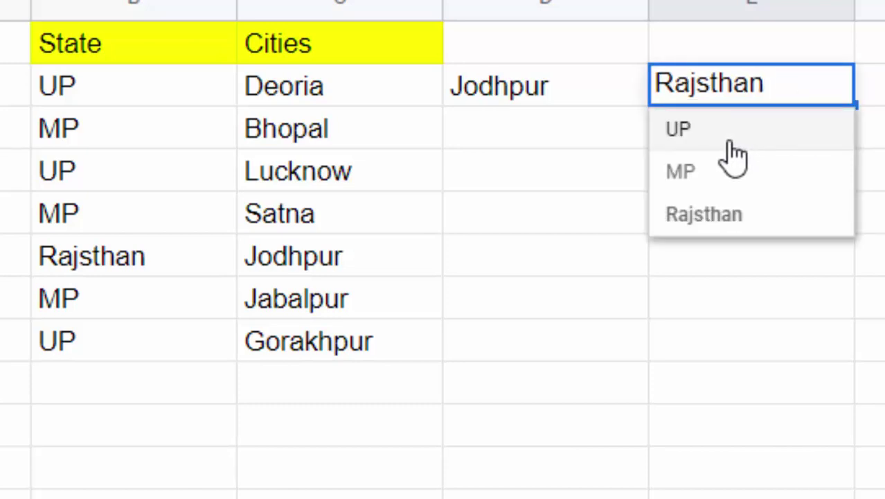
{"action": "left_click", "coordinate": [728, 132]}
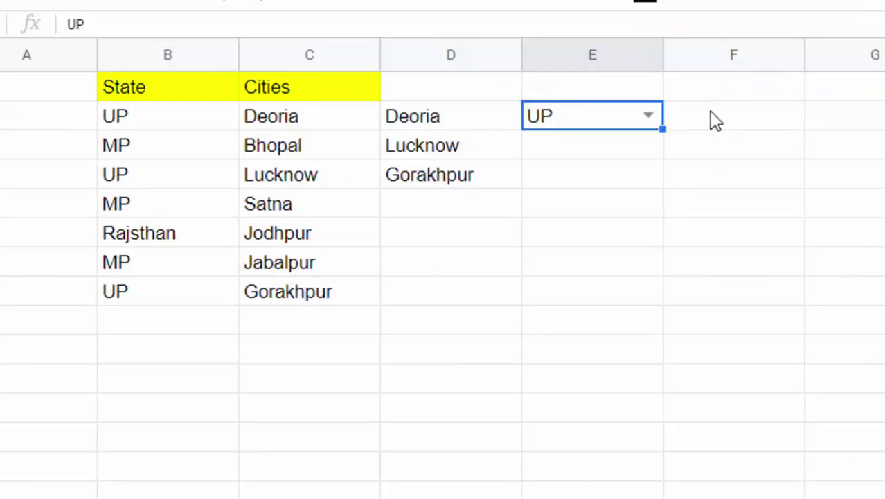
{"action": "left_click", "coordinate": [715, 119]}
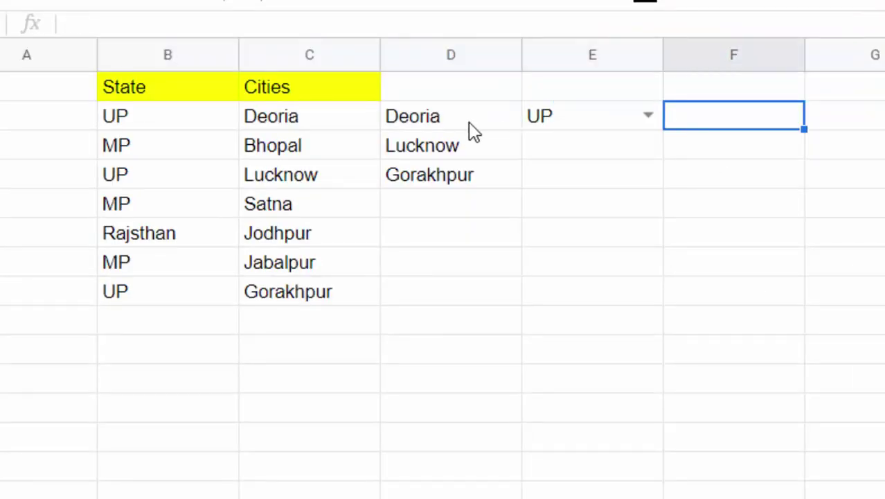
- Give F4 a data validation rule: list from range D4:D, with Reject input
{"action": "left_click", "coordinate": [243, 0]}
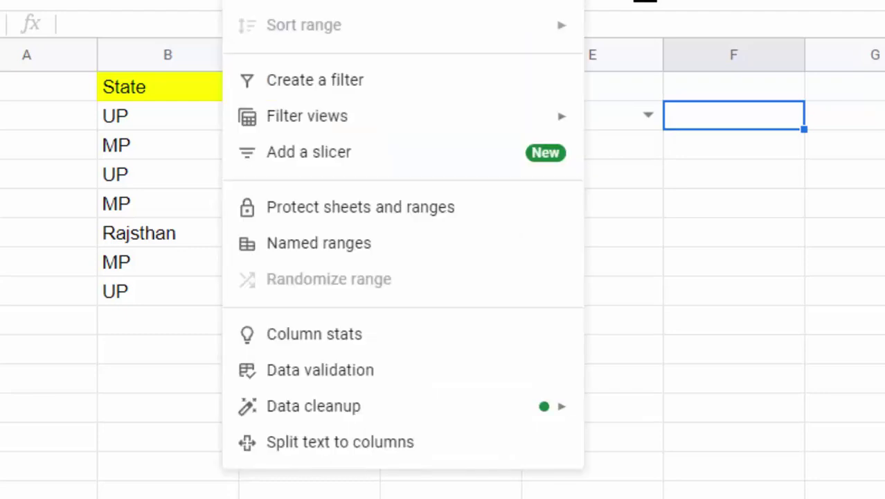
{"action": "left_click", "coordinate": [116, 485]}
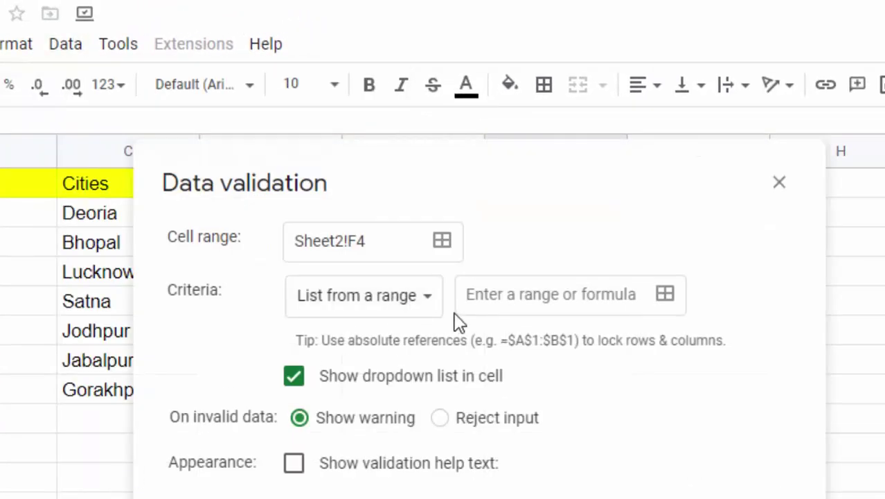
{"action": "left_click", "coordinate": [665, 295]}
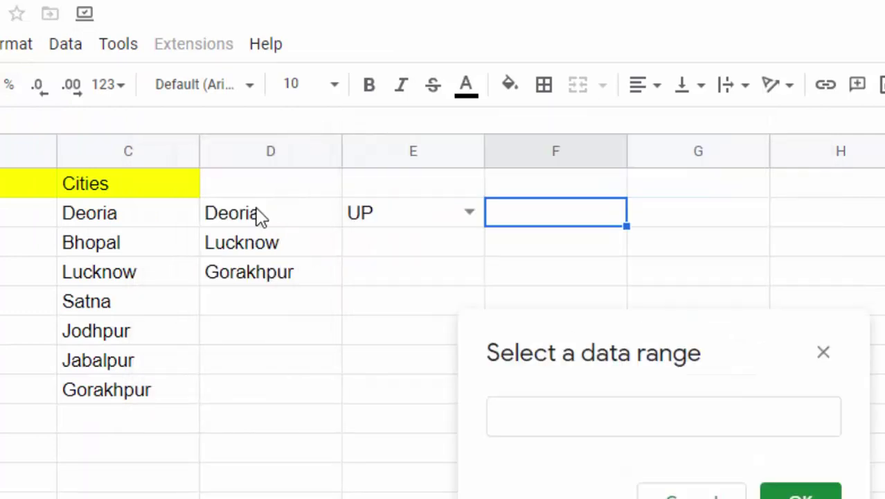
{"action": "left_click", "coordinate": [257, 213]}
{"action": "left_click", "coordinate": [260, 242], "text": "shift"}
{"action": "left_click", "coordinate": [265, 273], "text": "shift"}
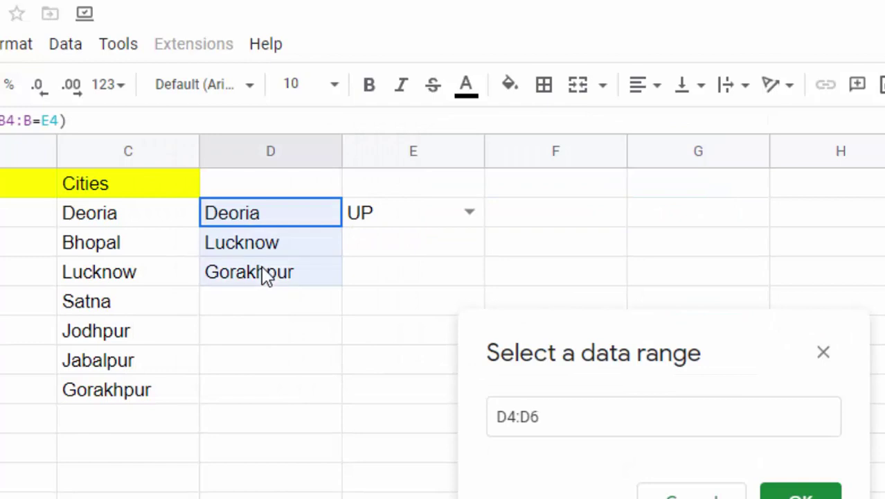
{"action": "left_click", "coordinate": [601, 424]}
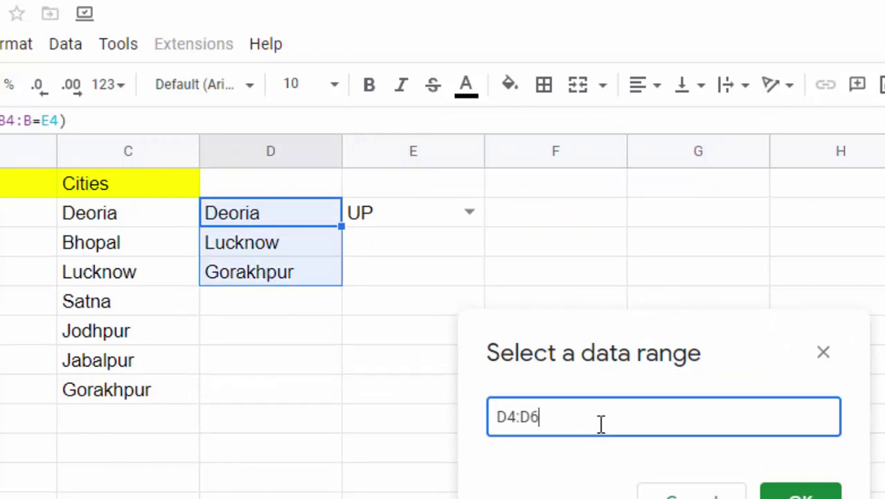
{"action": "key", "text": "BackSpace"}
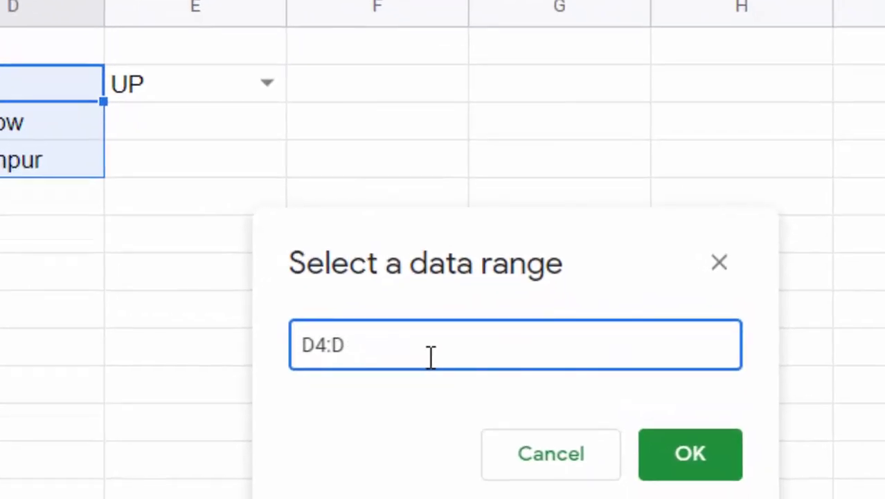
{"action": "left_click", "coordinate": [690, 457]}
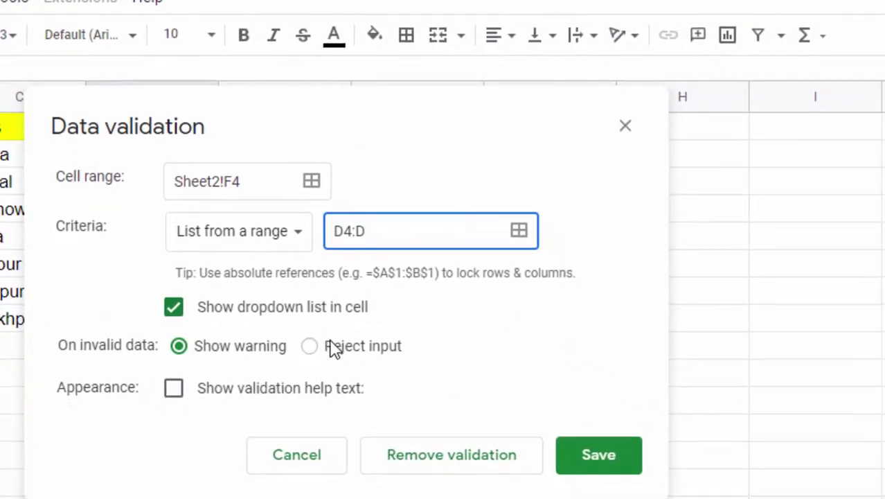
{"action": "left_click", "coordinate": [332, 348]}
{"action": "left_click", "coordinate": [613, 460]}
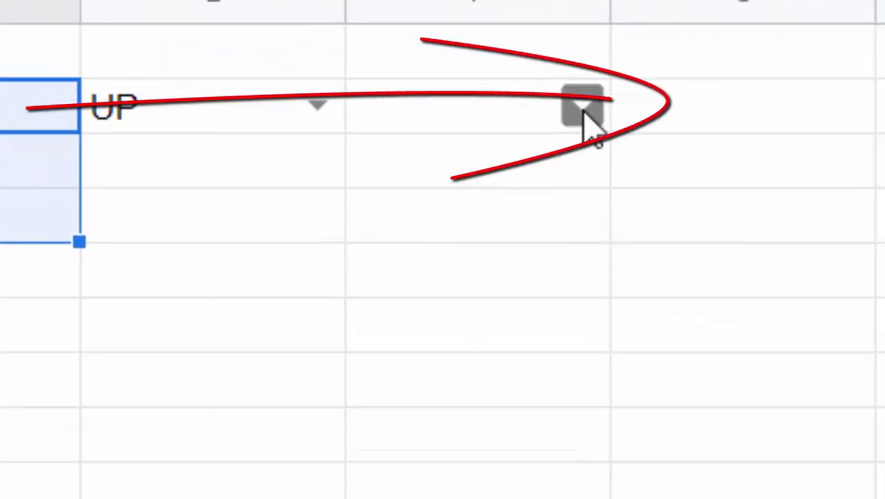
- Check F4's cities for UP, then set E4 to MP and confirm Bhopal, Satna, Jabalpur appear
{"action": "left_click", "coordinate": [583, 107]}
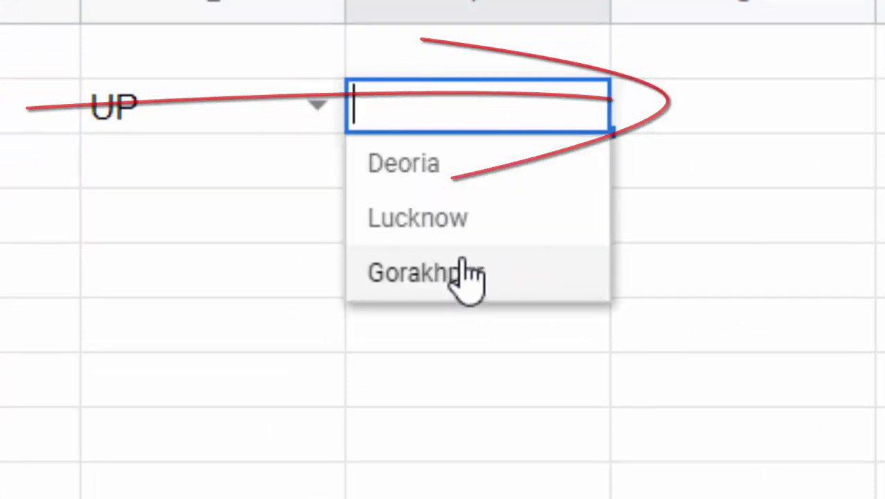
{"action": "left_click", "coordinate": [298, 114]}
{"action": "left_click", "coordinate": [149, 220]}
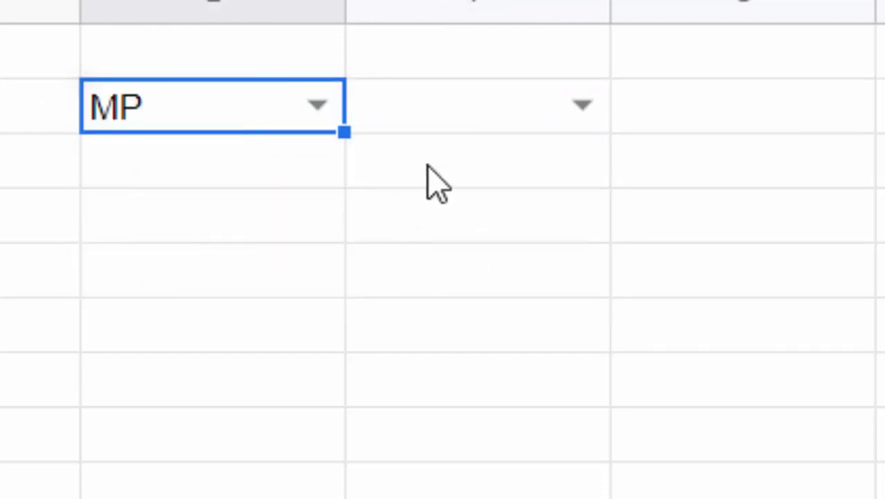
{"action": "left_click", "coordinate": [583, 106]}
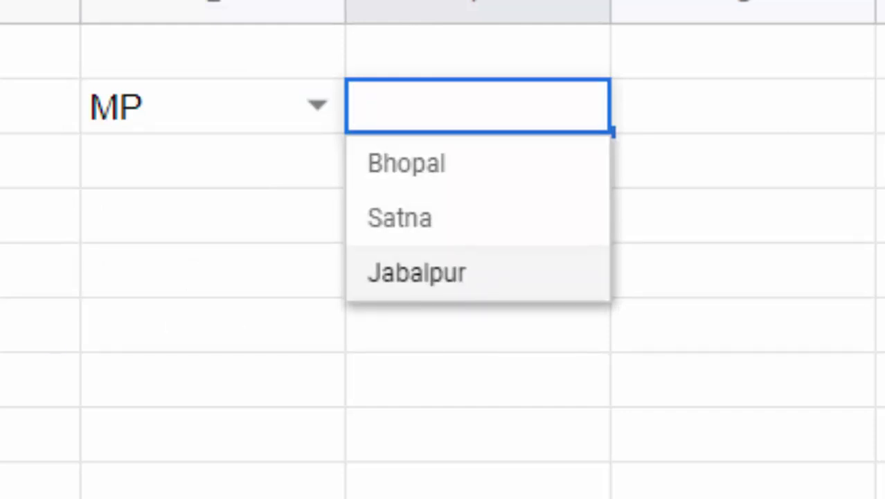
{"action": "key", "text": "Escape"}
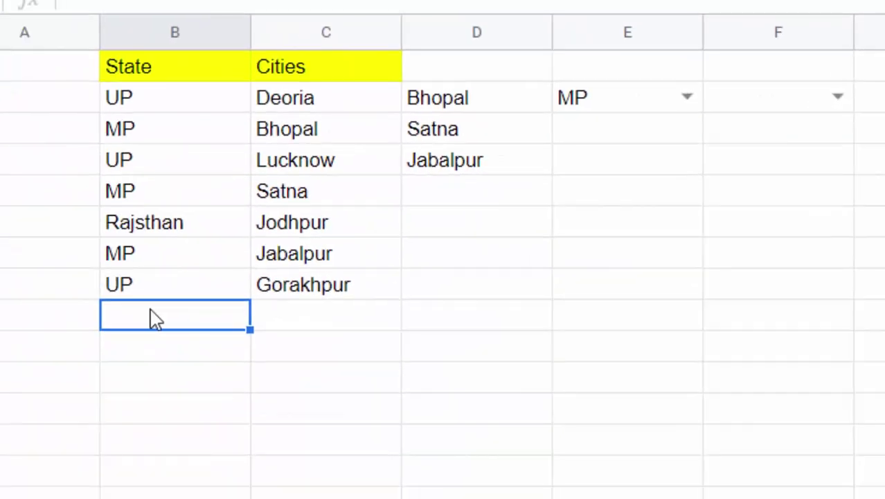
- Enter Bihar in B10 and Patna in C10
{"action": "type", "text": "Bih"}
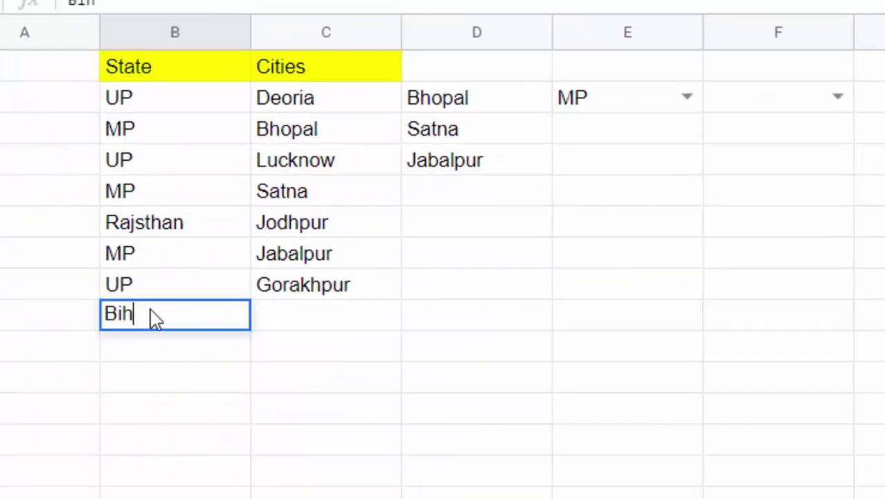
{"action": "type", "text": "ar"}
{"action": "left_click", "coordinate": [296, 322]}
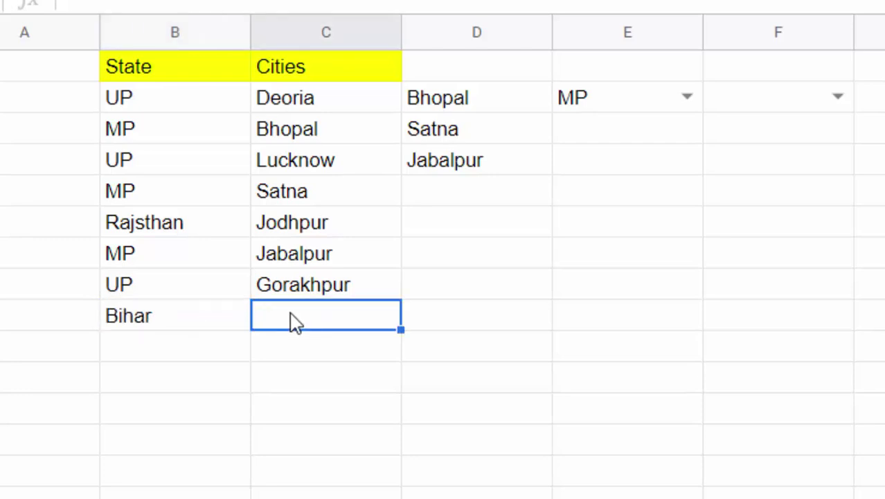
{"action": "type", "text": "Patna"}
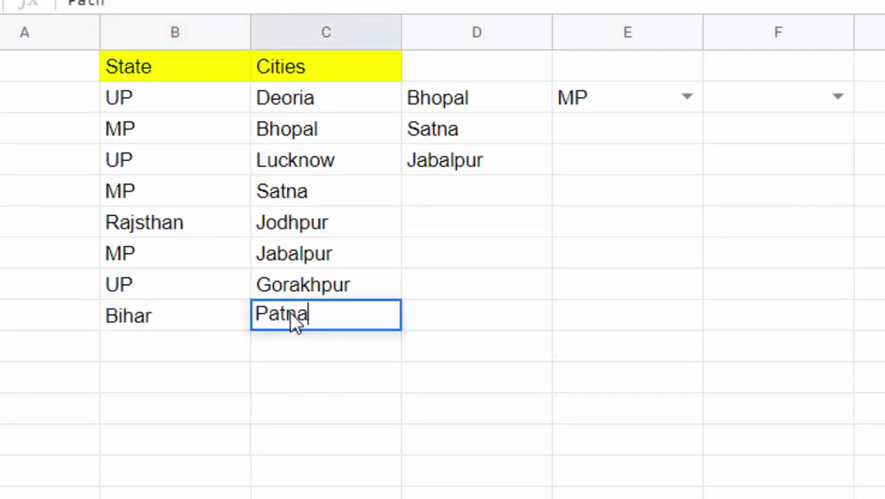
{"action": "left_click", "coordinate": [600, 375]}
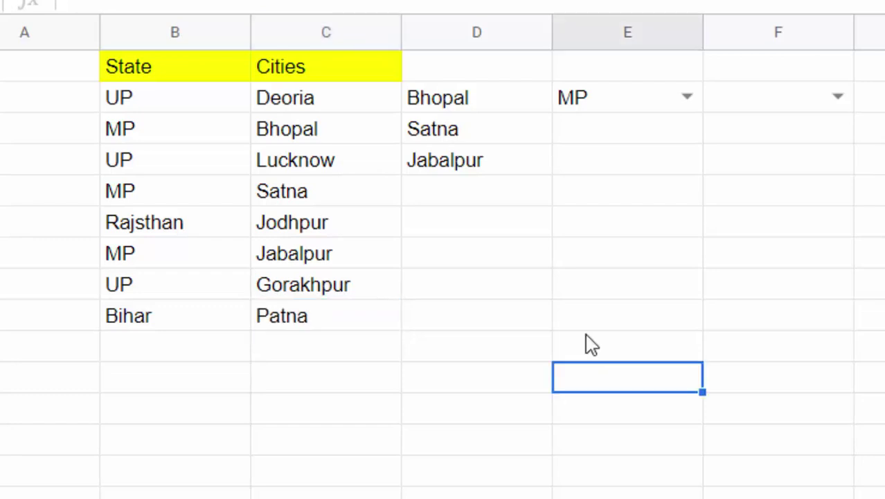
- Choose Bihar in the E4 state dropdown and confirm F4's city list offers Patna
{"action": "left_click", "coordinate": [627, 108]}
{"action": "left_click", "coordinate": [687, 97]}
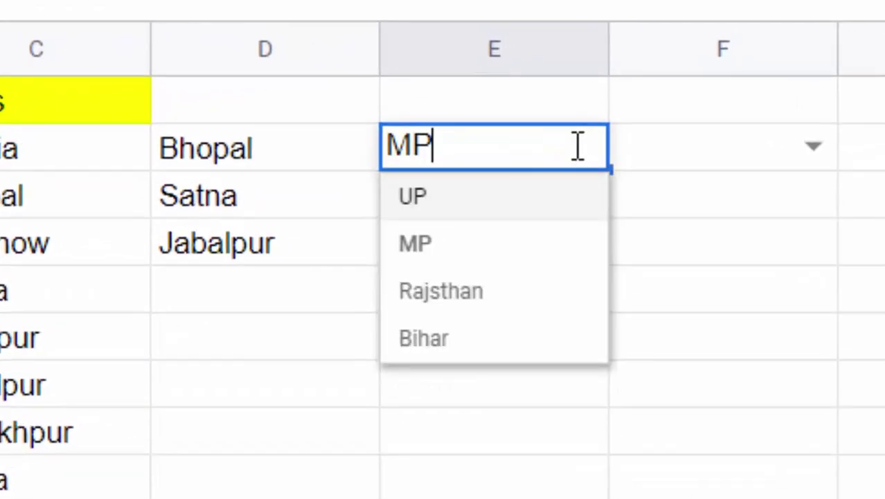
{"action": "left_click", "coordinate": [439, 341]}
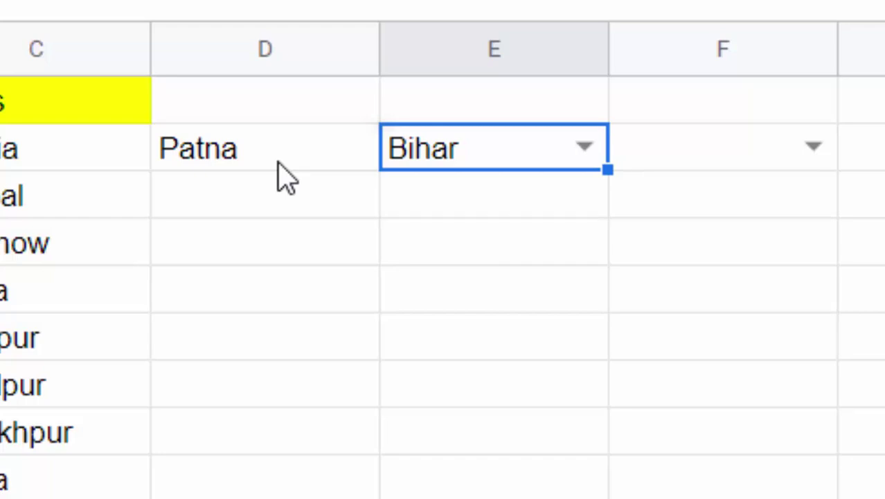
{"action": "left_click", "coordinate": [720, 147]}
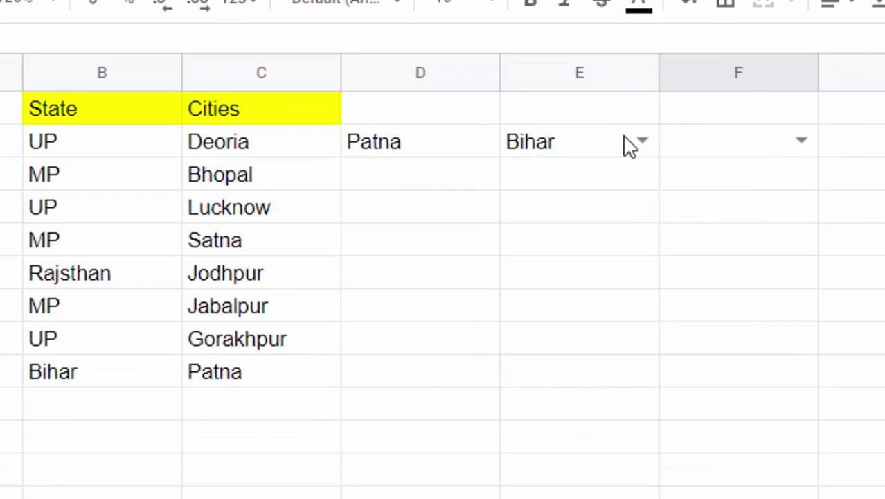
{"action": "left_click", "coordinate": [802, 141]}
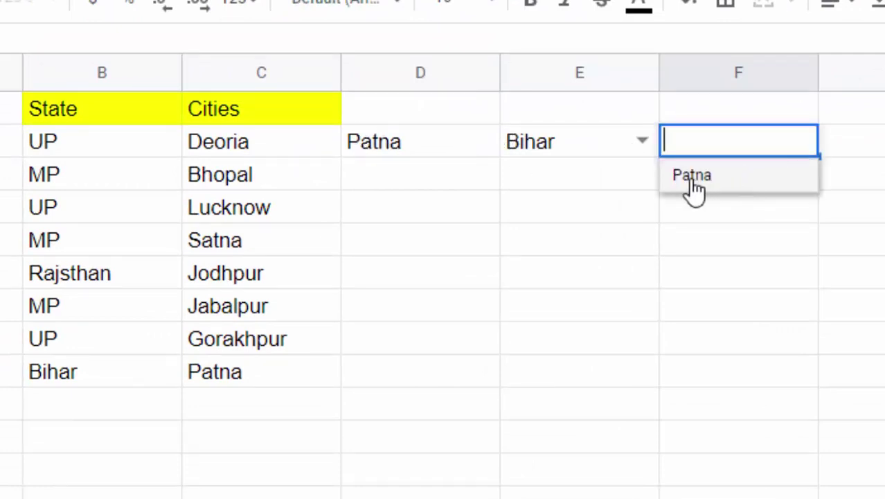
- Switch E4 back to UP and check that F4 offers Deoria, Lucknow and Gorakhpur
{"action": "left_click", "coordinate": [642, 142]}
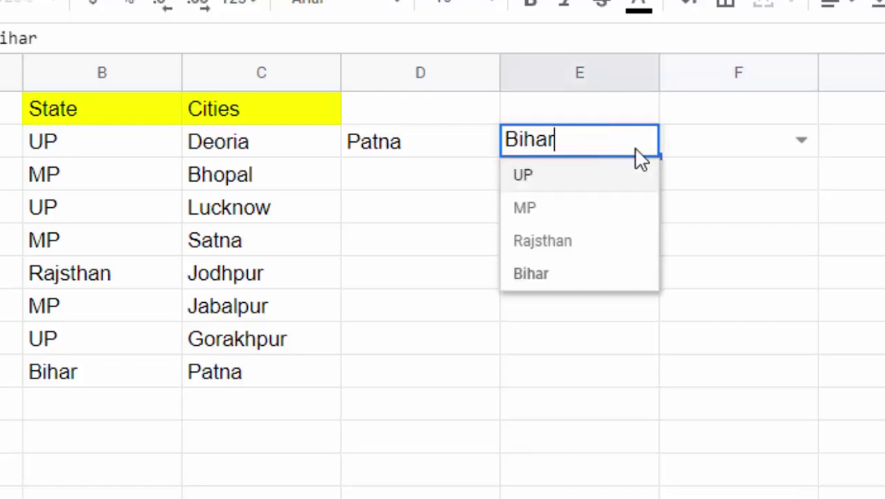
{"action": "left_click", "coordinate": [570, 184]}
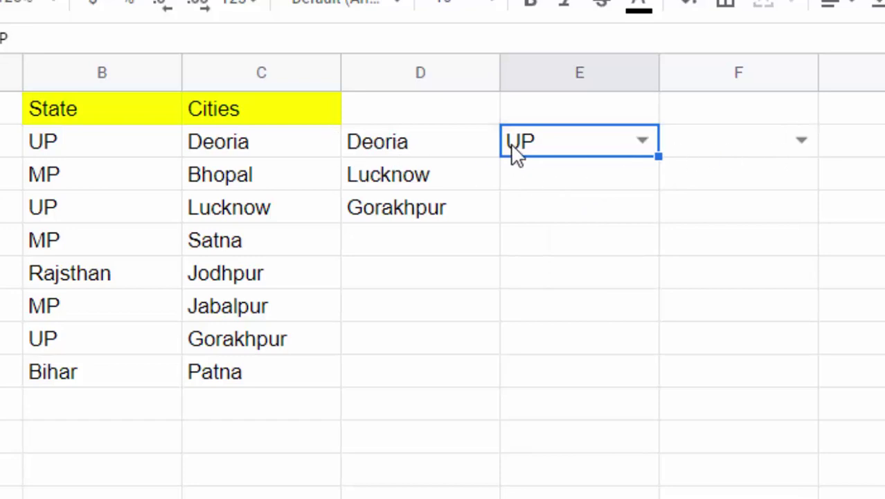
{"action": "left_click", "coordinate": [800, 143]}
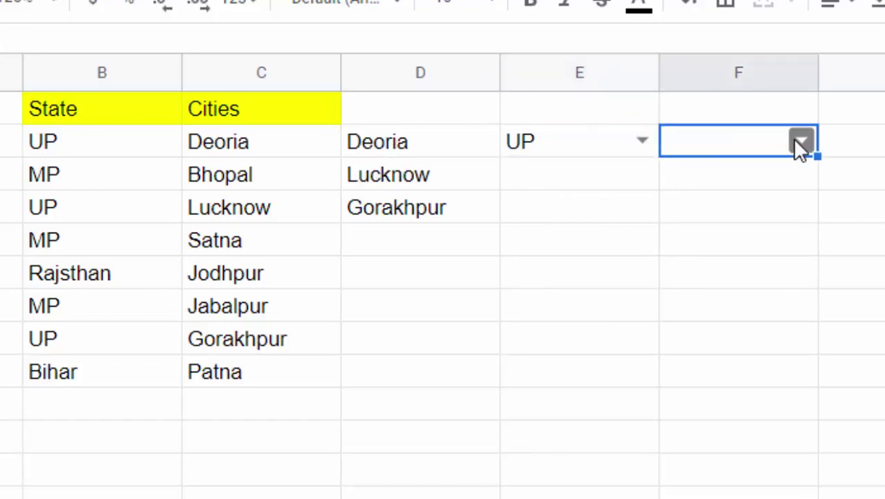
{"action": "left_click", "coordinate": [800, 143]}
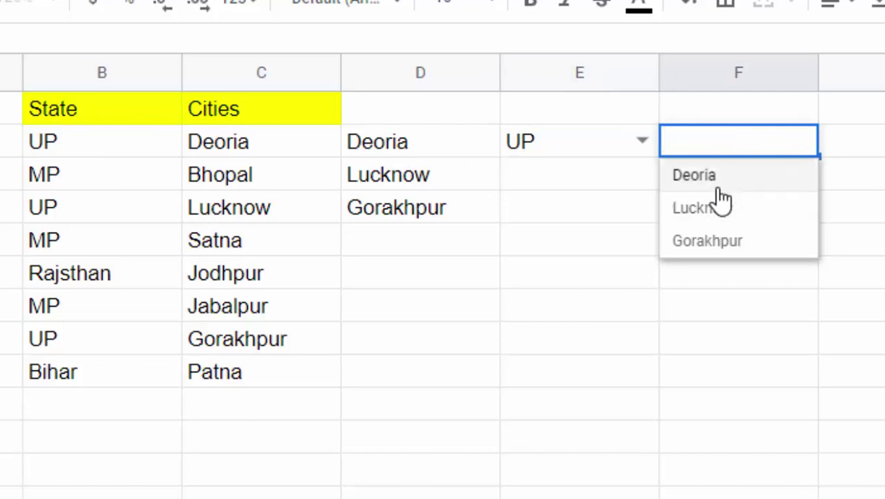